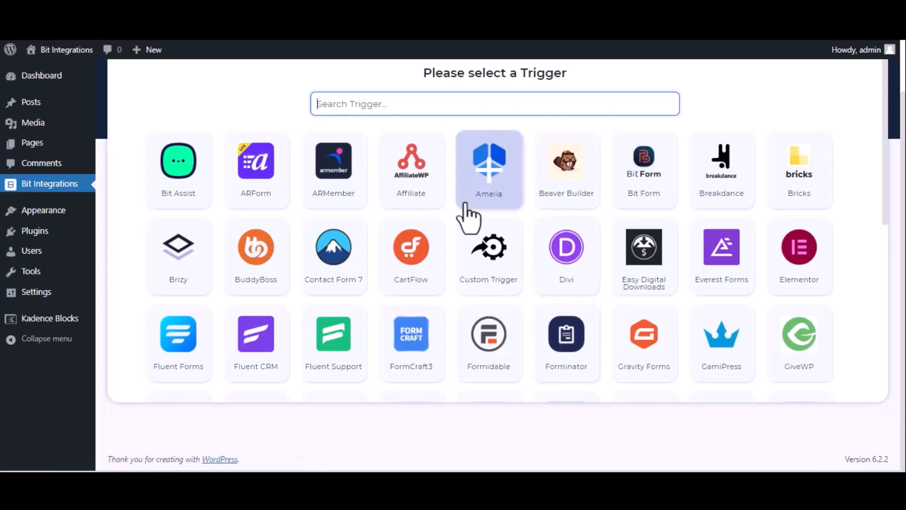
Step: Set Kadence Blocks Form as the trigger, using the form Bit Integration__6b53d9-05, and continue to the action selection
text(kade)
click(495, 191)
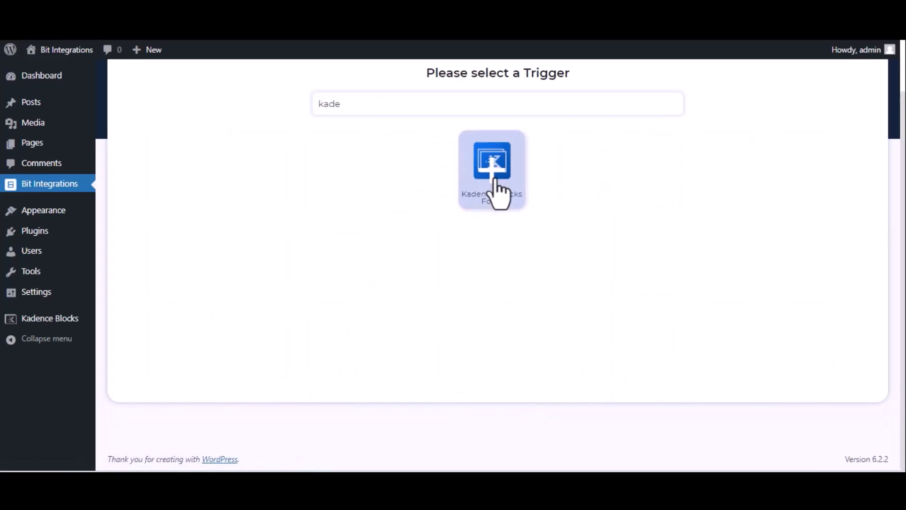
click(499, 257)
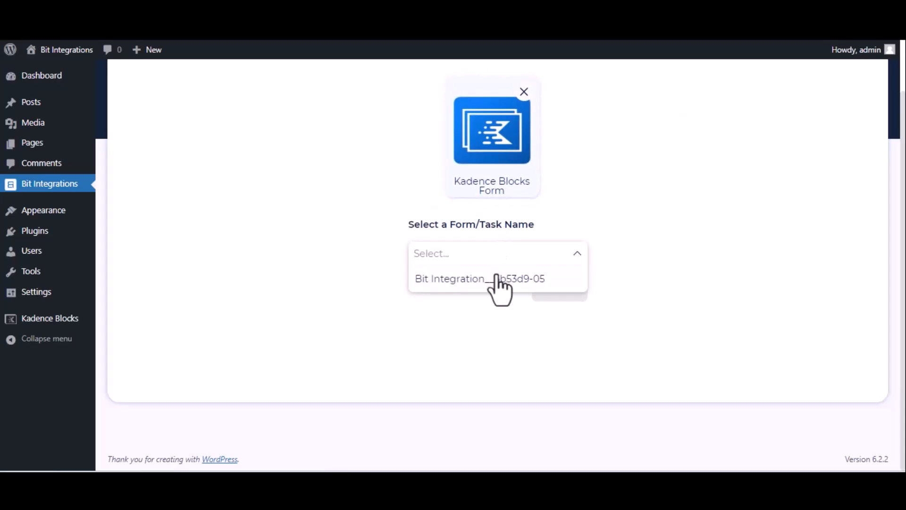
click(498, 278)
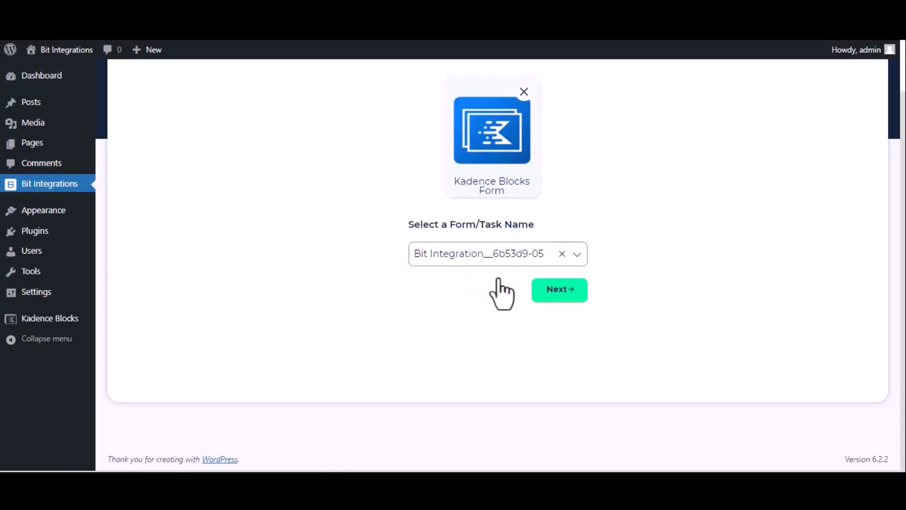
click(562, 289)
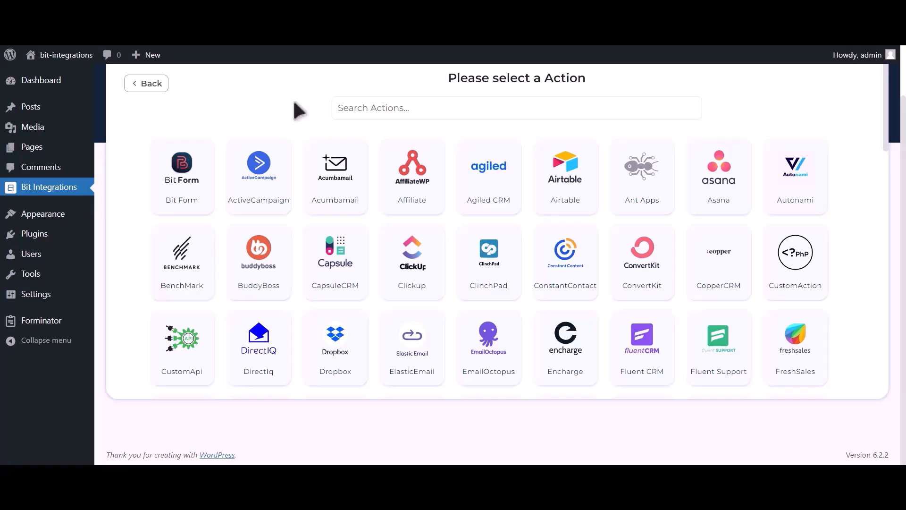
Step: Find Google Calendar among the available actions and choose it as the integration's action
click(364, 111)
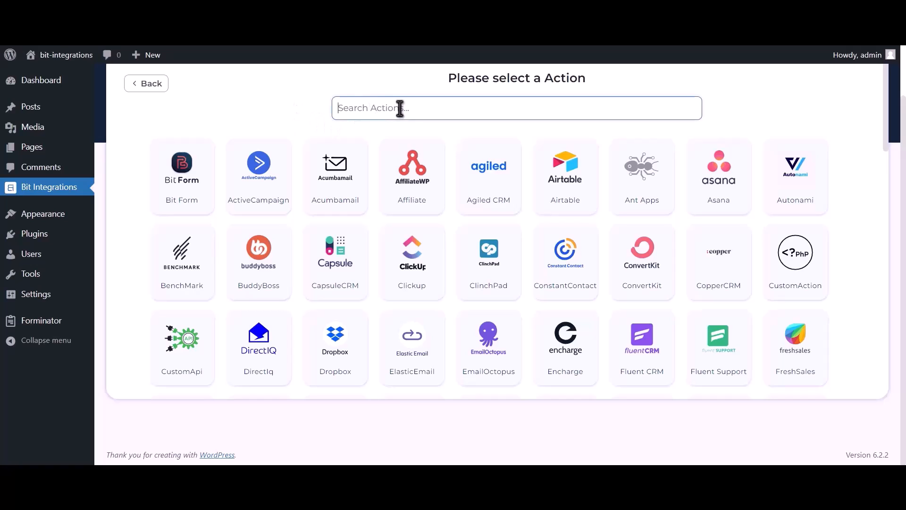
text(google calendar)
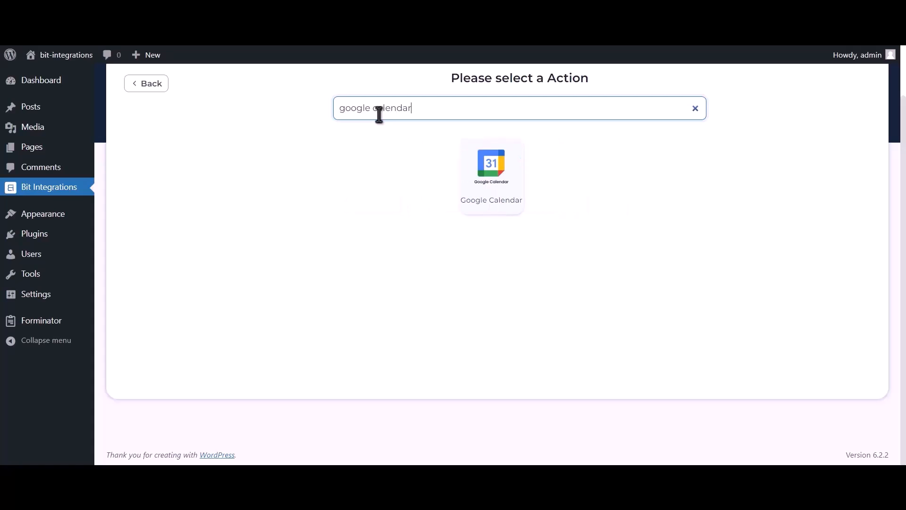
click(503, 196)
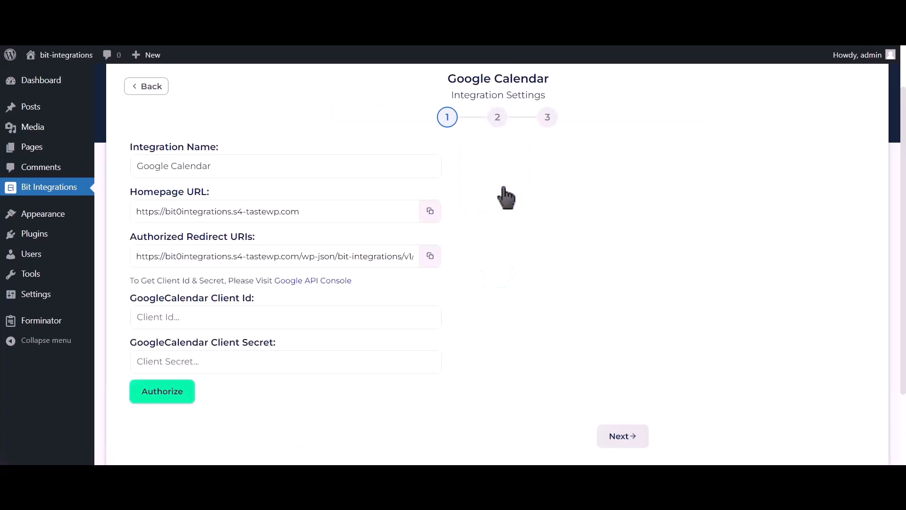
Step: Switch to the Google API Console from the integration settings and create a project named Bit Integrations
drag(131, 278, 269, 282)
click(301, 282)
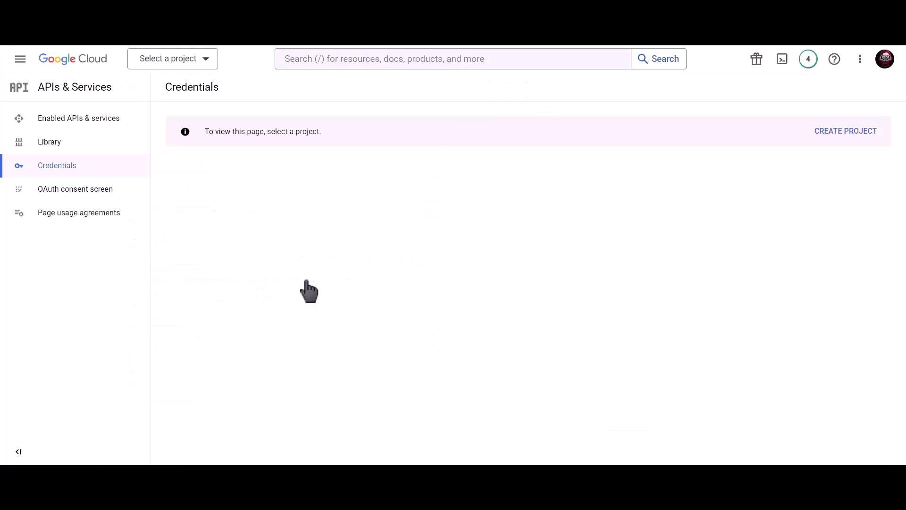
click(838, 131)
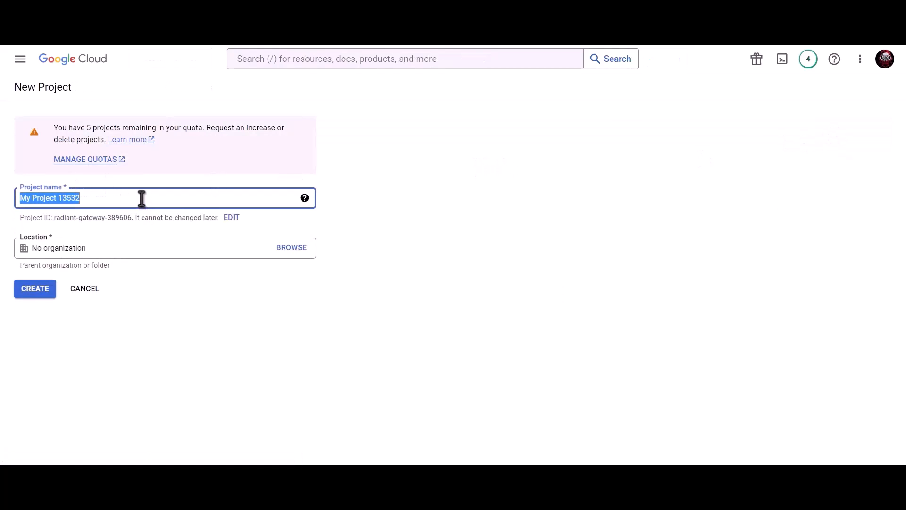
text(Bit In)
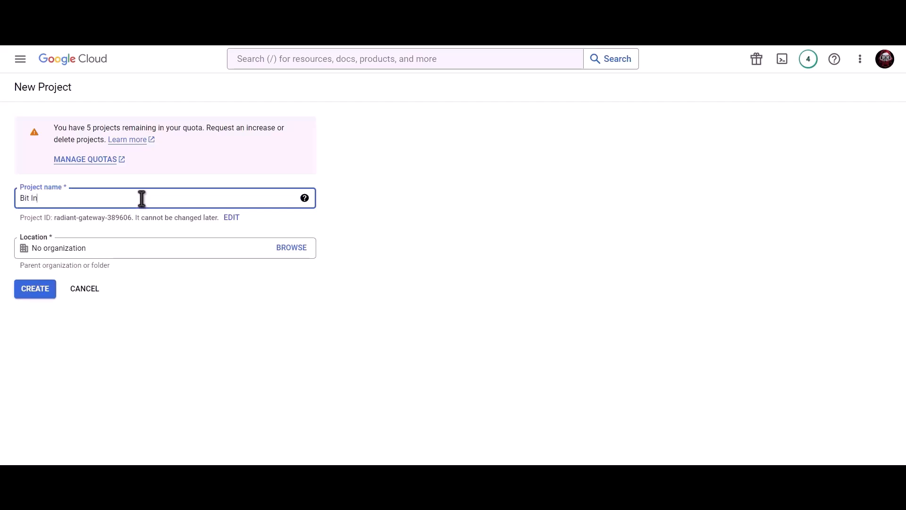
text(tegrations)
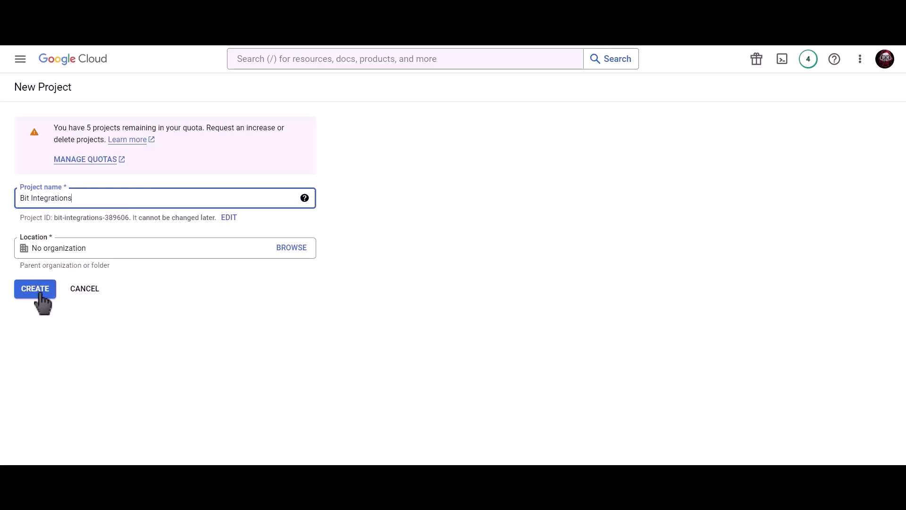
click(41, 295)
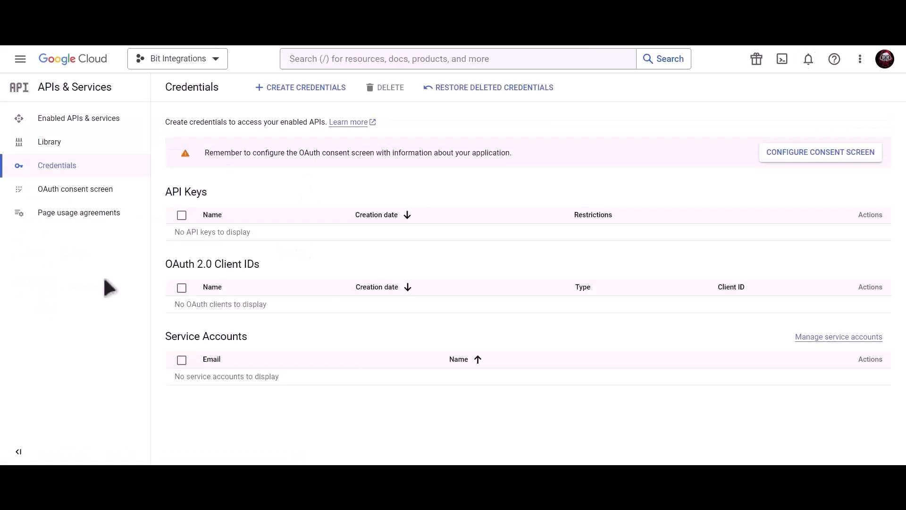
Step: Start configuring the project's OAuth consent screen with the External user type
click(785, 161)
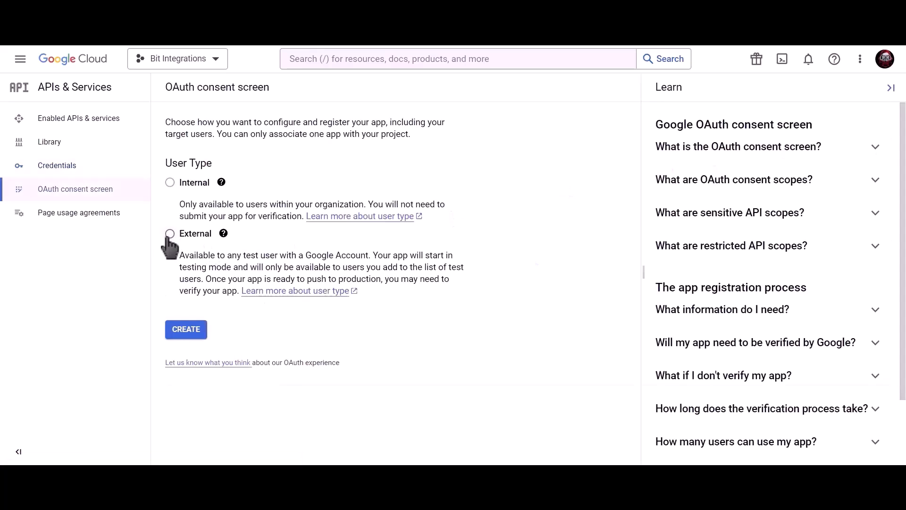
click(171, 235)
click(189, 335)
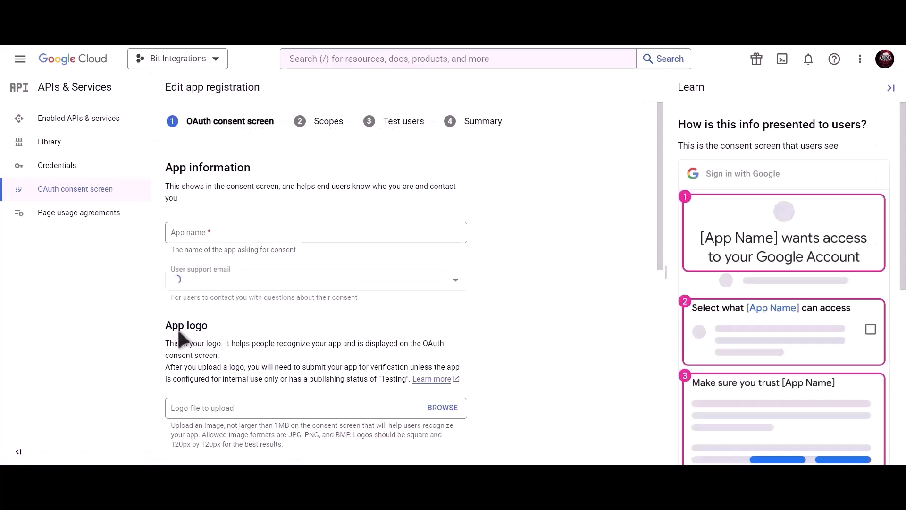
Step: Name the consent screen app Bit Integrations, provide the user support and developer contact emails, and save the app information
click(245, 236)
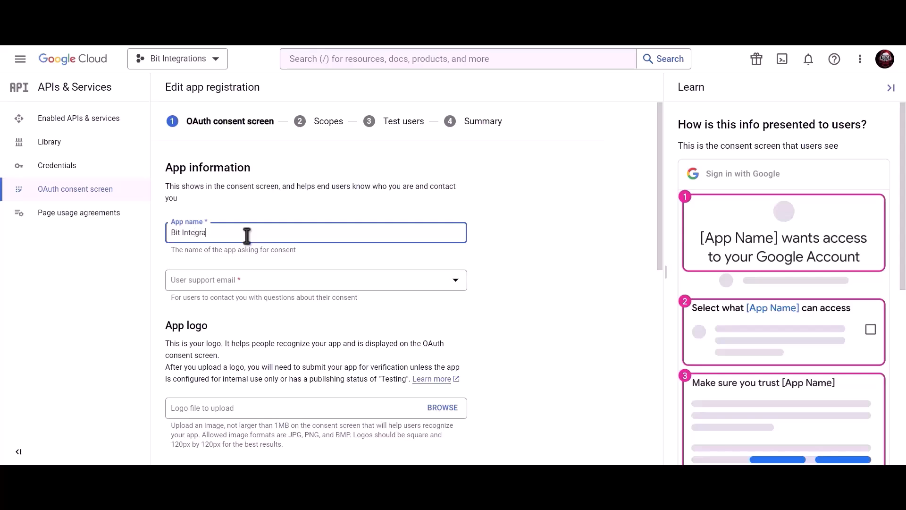
click(245, 282)
click(249, 293)
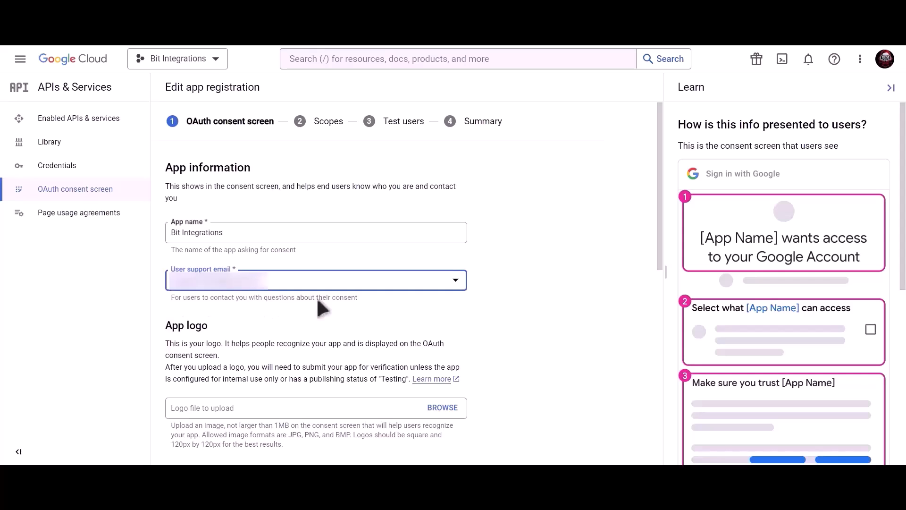
scroll(316, 297, down, 9)
click(259, 395)
key(ctrl+v)
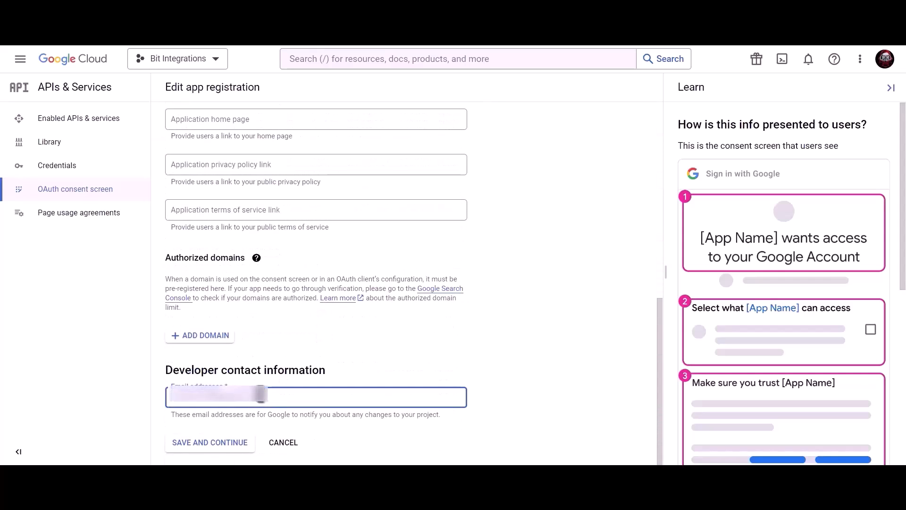
click(219, 446)
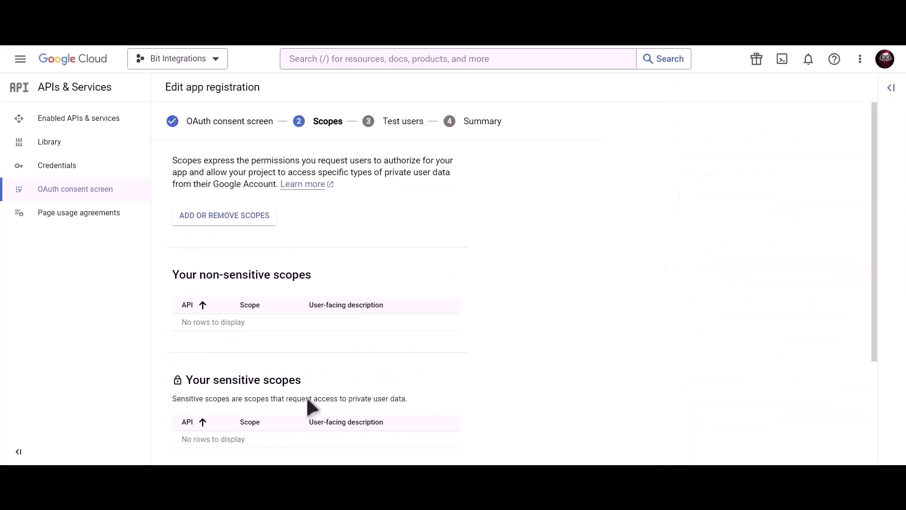
Step: Finish the app registration without adding scopes or test users, and publish the app to production
scroll(307, 399, down, 3)
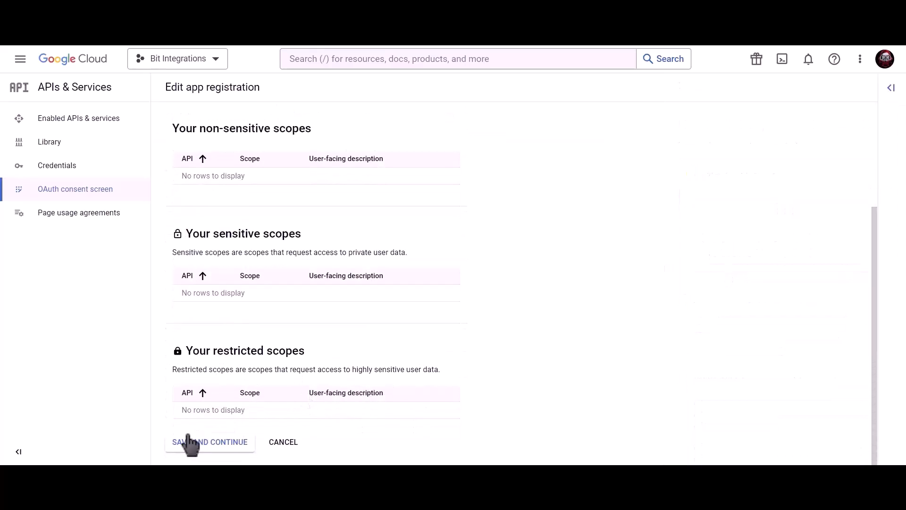
click(211, 446)
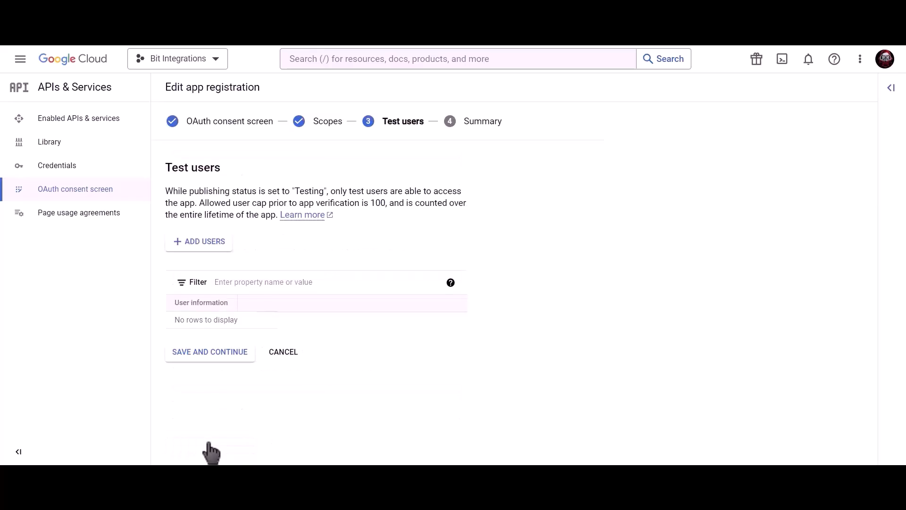
click(233, 358)
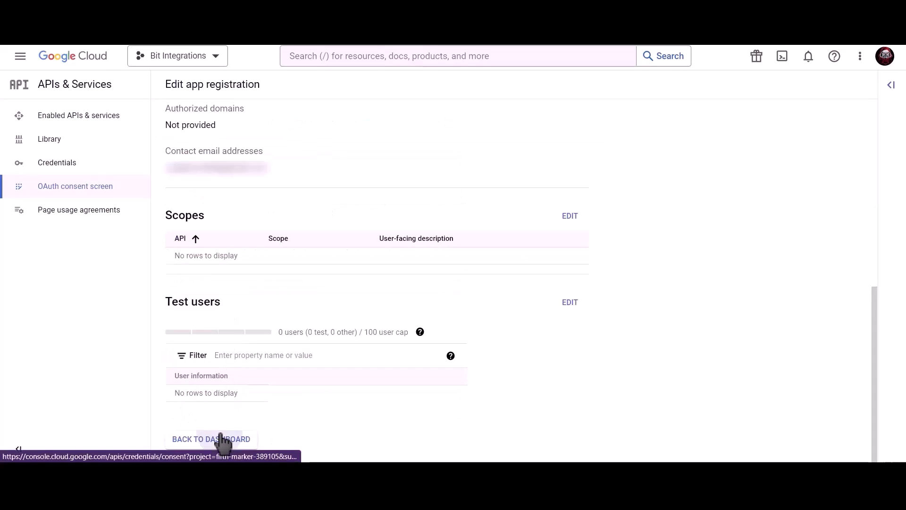
click(223, 440)
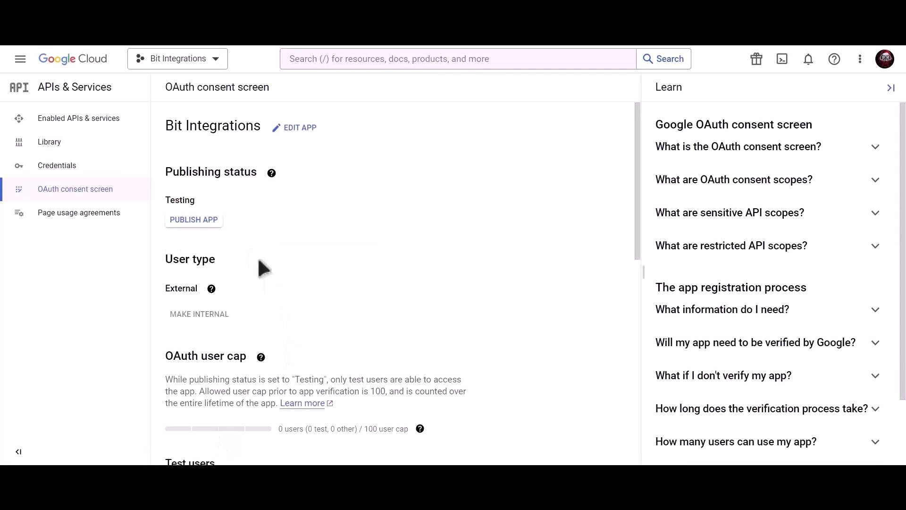
click(207, 224)
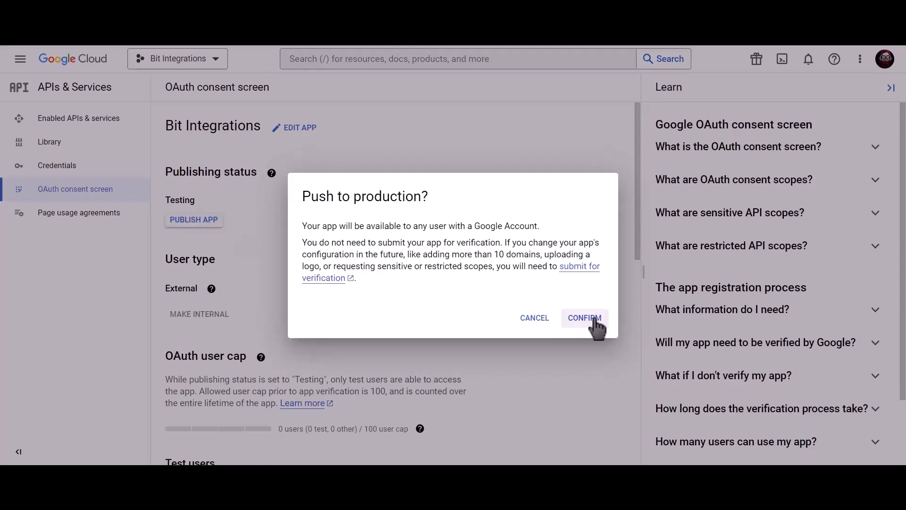
click(585, 318)
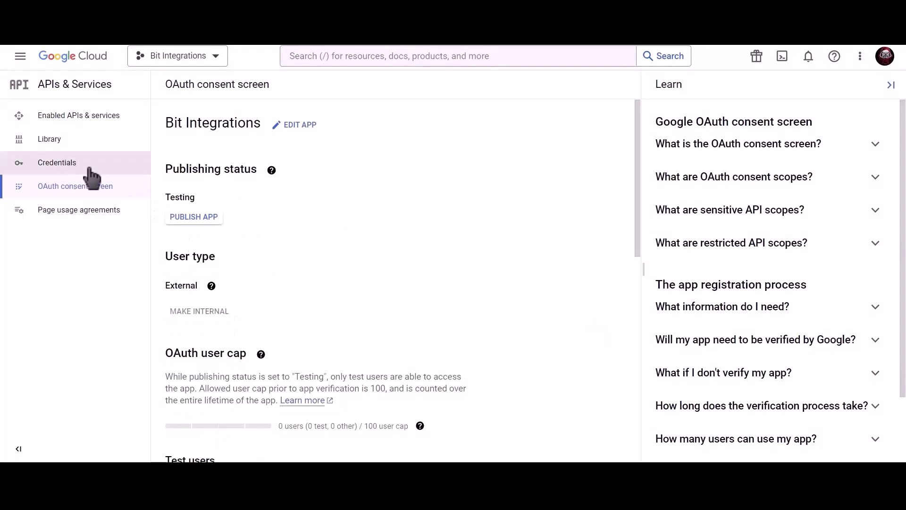
Step: Search Google Cloud for "google calendar api" and enable the Google Calendar API for the project
click(119, 171)
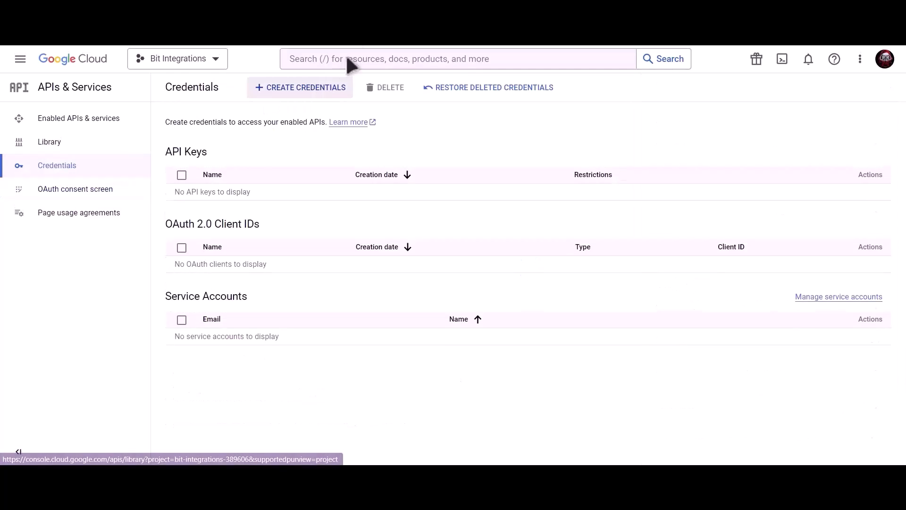
click(371, 56)
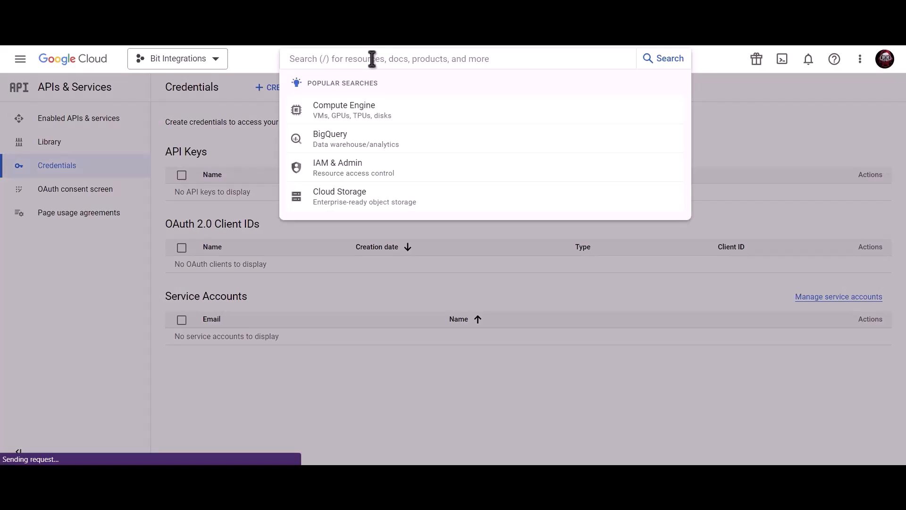
text(google cale)
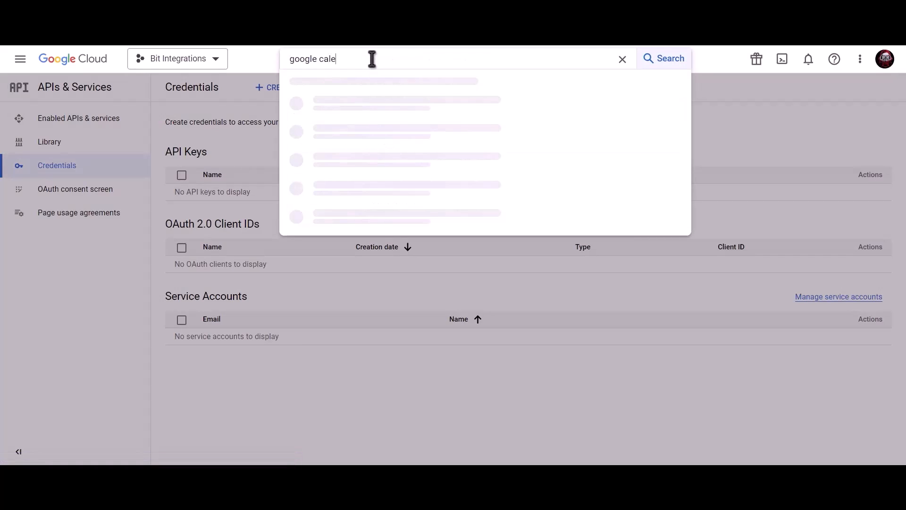
text(ndar aoi)
key(BackSpace)
key(BackSpace)
text(pi)
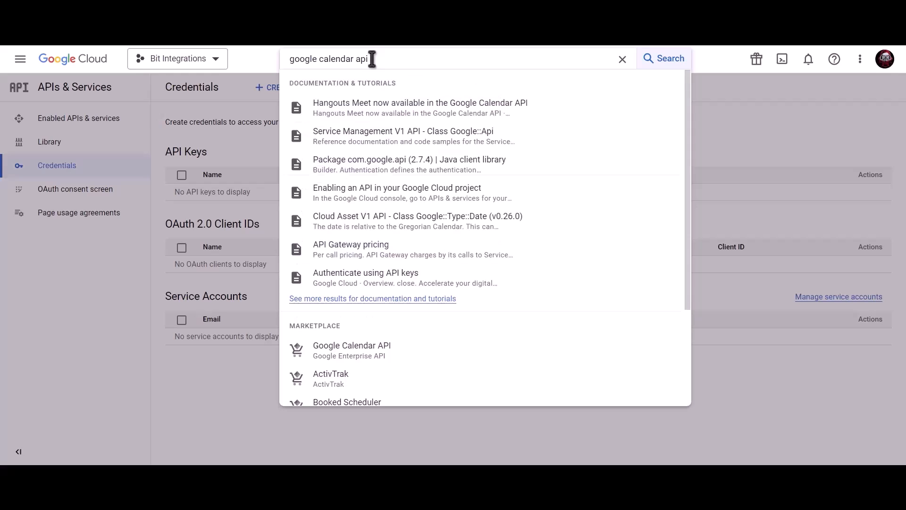
click(377, 359)
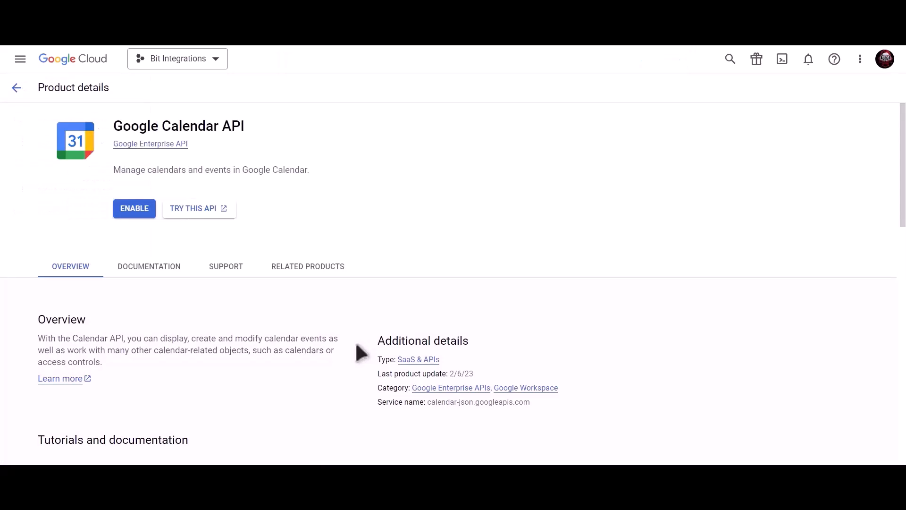
click(135, 210)
Step: Start creating an OAuth client ID in the project's credentials with Web application as the application type
click(119, 170)
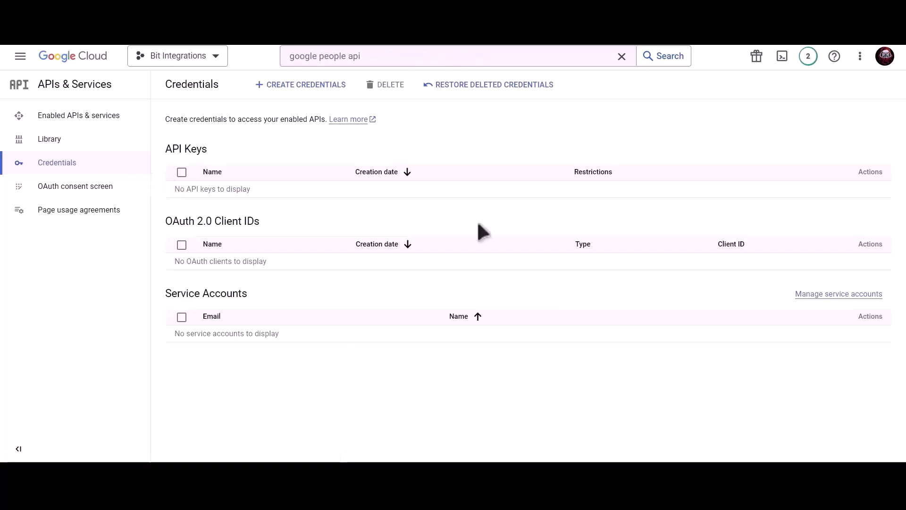
click(305, 87)
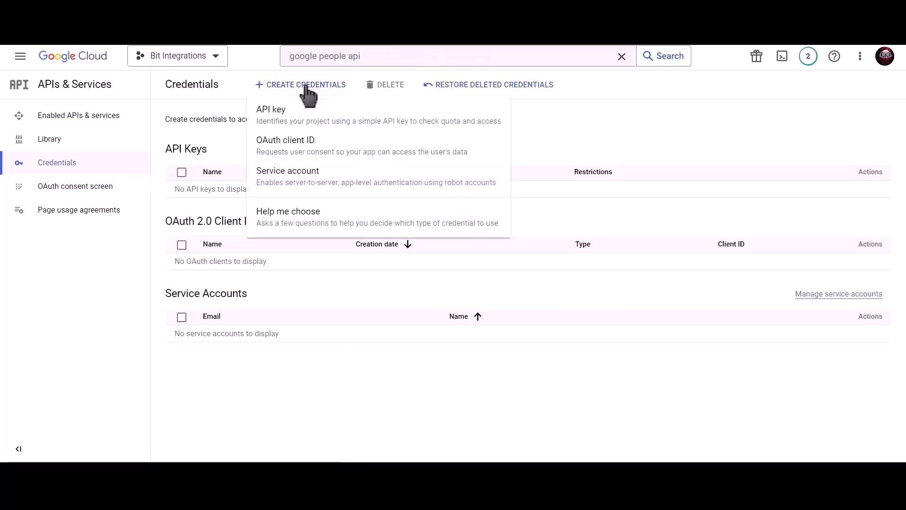
click(378, 158)
click(278, 173)
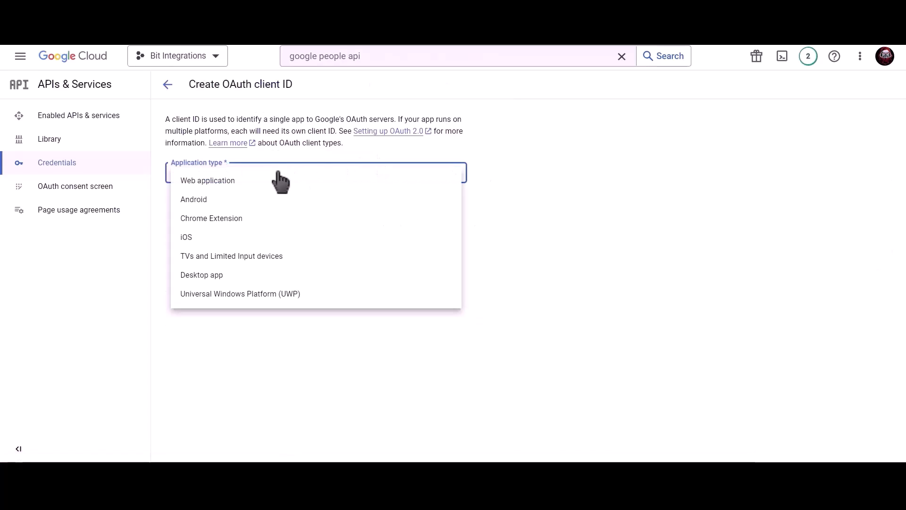
click(235, 181)
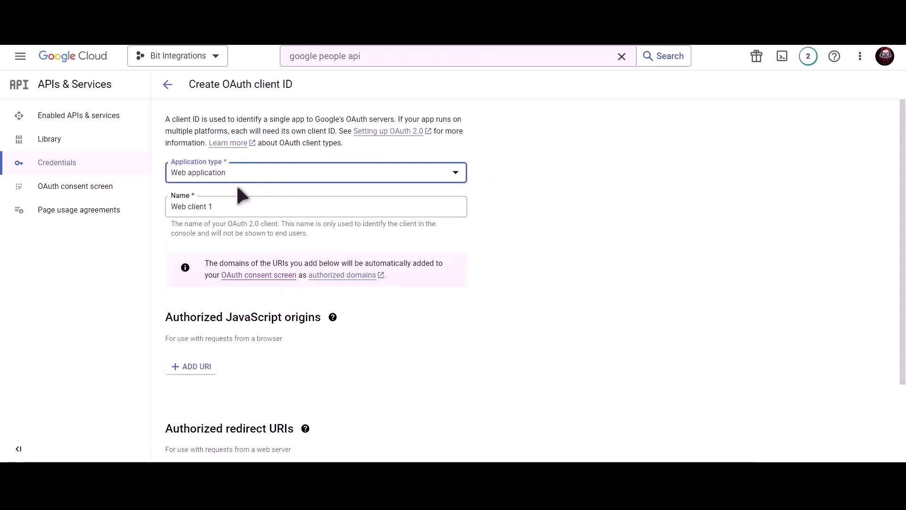
Step: Replace the default name of the OAuth client with Bit Integrations
click(235, 203)
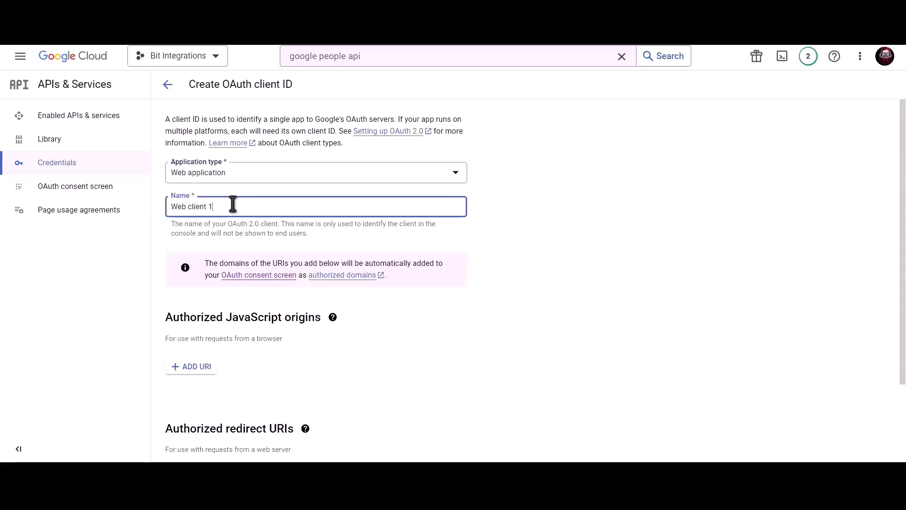
triple_click(267, 205)
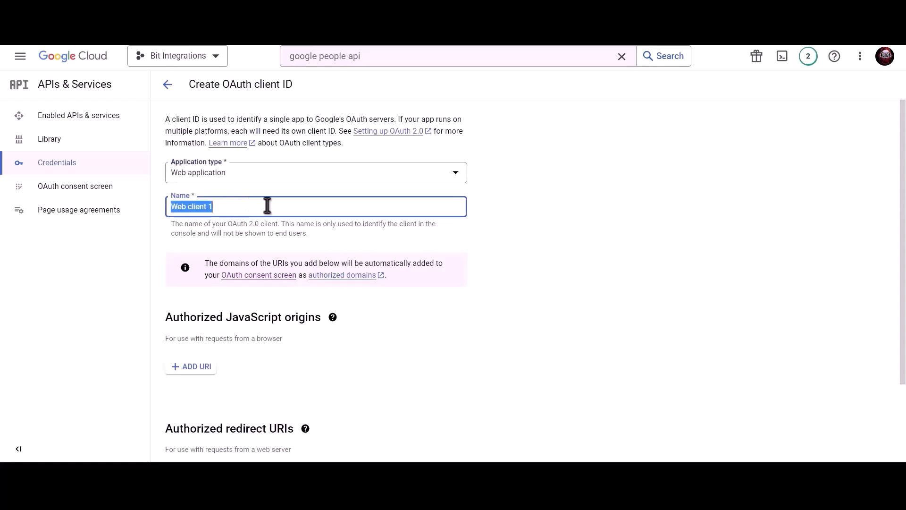
text(Bit Integrations)
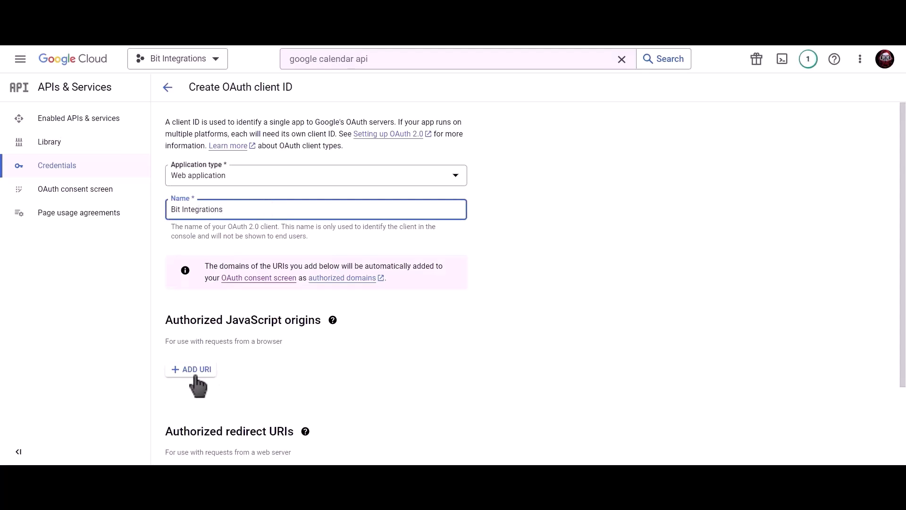
click(194, 367)
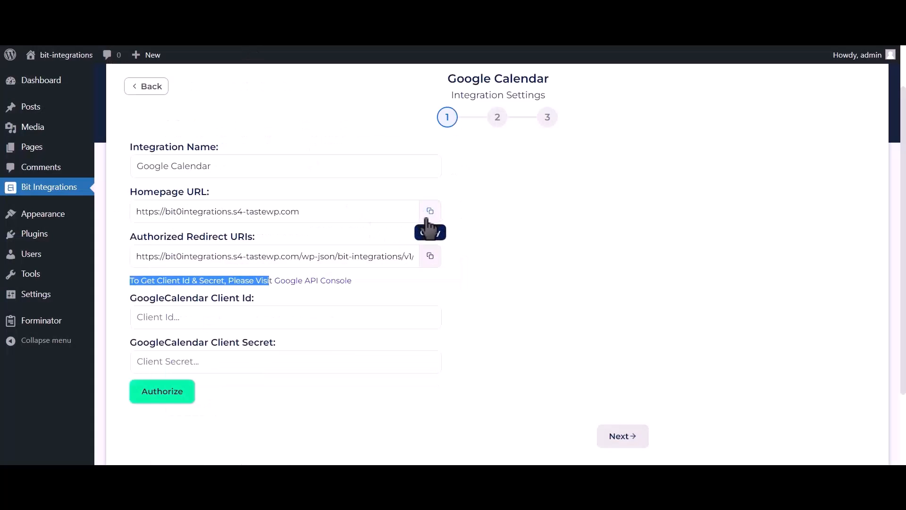
click(430, 211)
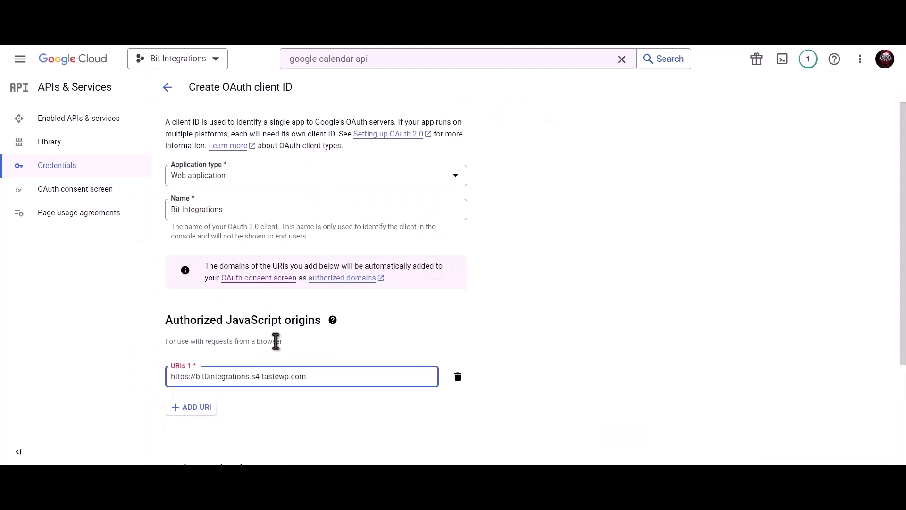
click(275, 374)
key(ctrl+v)
Step: Copy the integration's authorized redirect URI into the OAuth client's authorized redirect URIs and create the client
scroll(278, 332, down, 3)
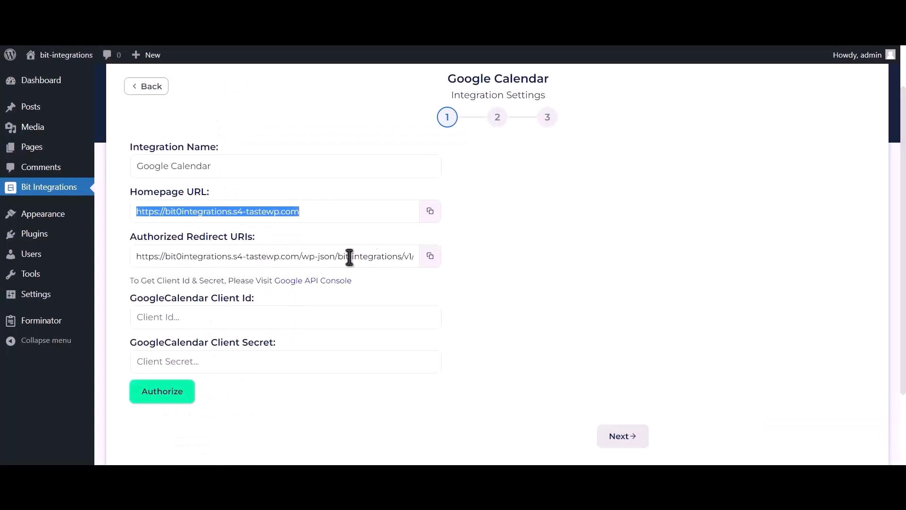
click(430, 257)
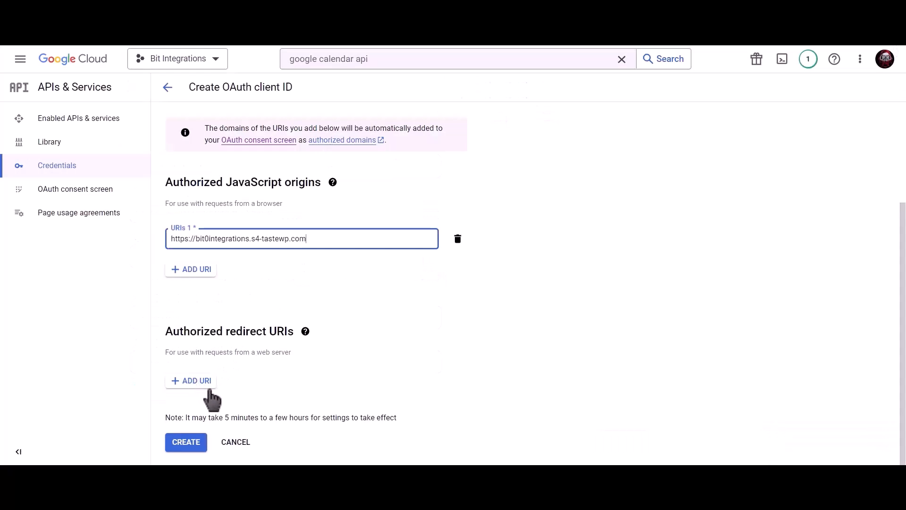
click(212, 384)
key(ctrl+v)
scroll(267, 381, down, 1)
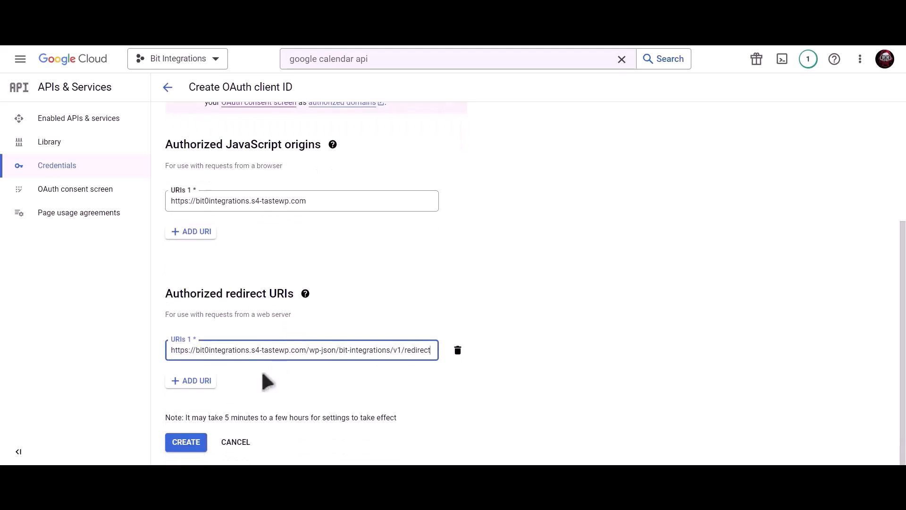
click(187, 446)
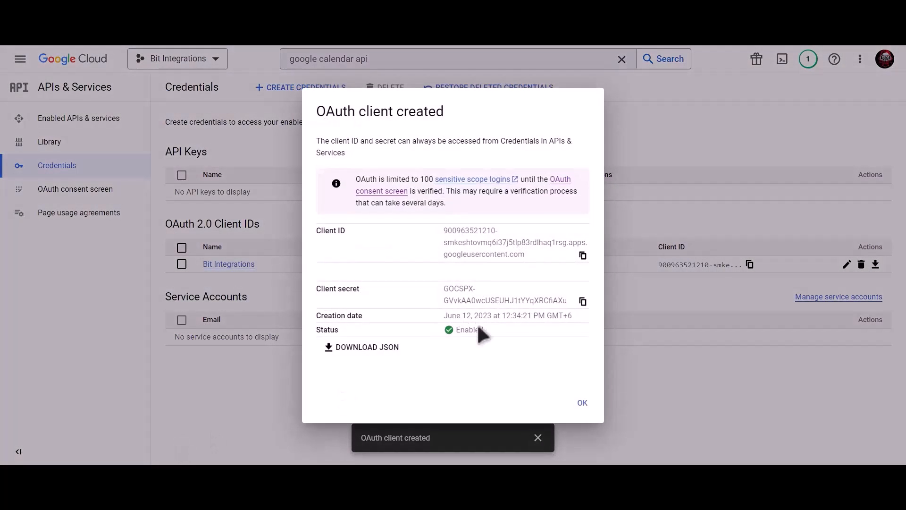
Step: Copy the new OAuth client's ID and client secret into the matching Google Calendar fields of the Bit Integrations settings
click(582, 255)
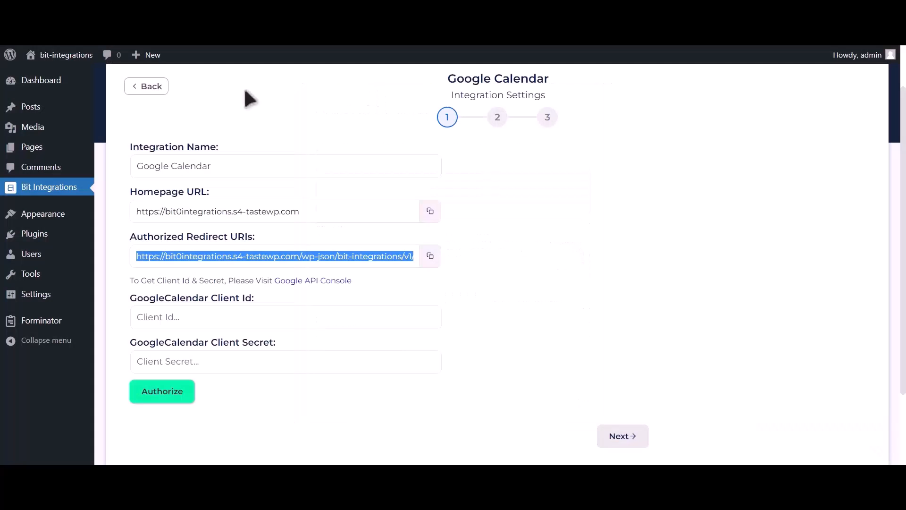
click(199, 318)
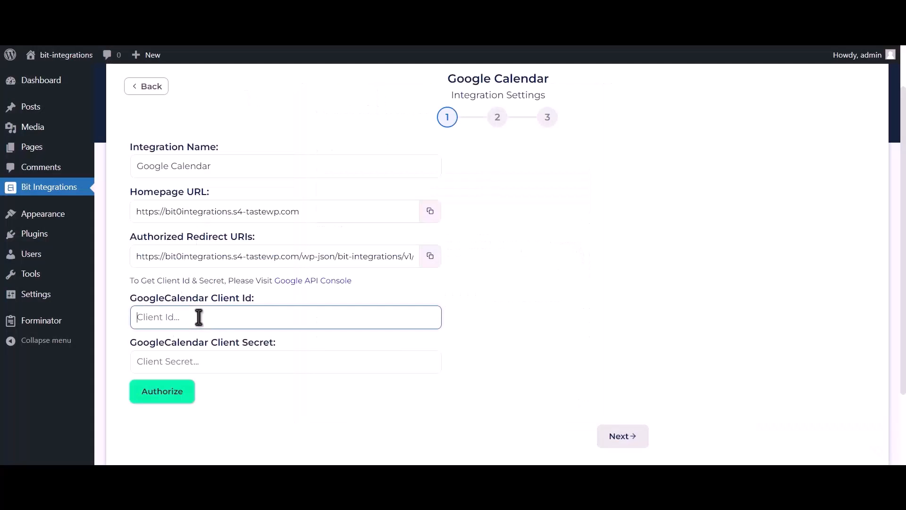
key(ctrl+v)
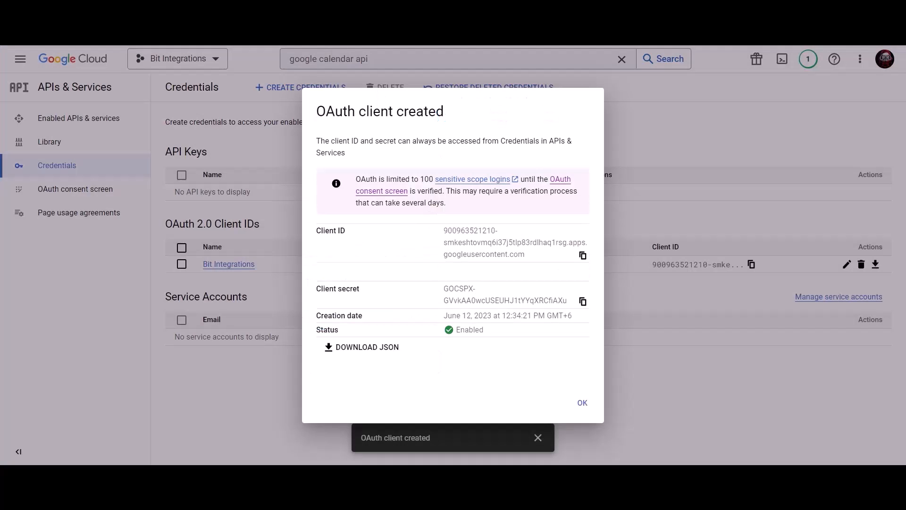
click(583, 301)
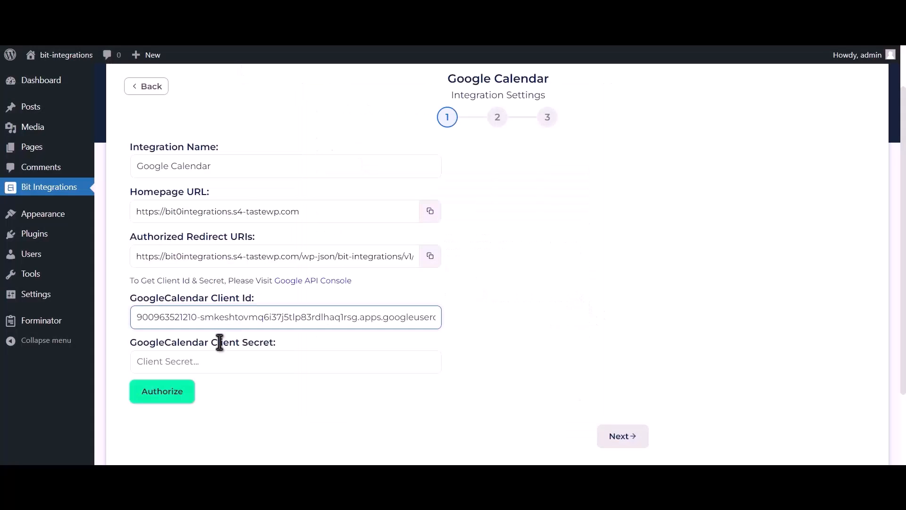
click(219, 359)
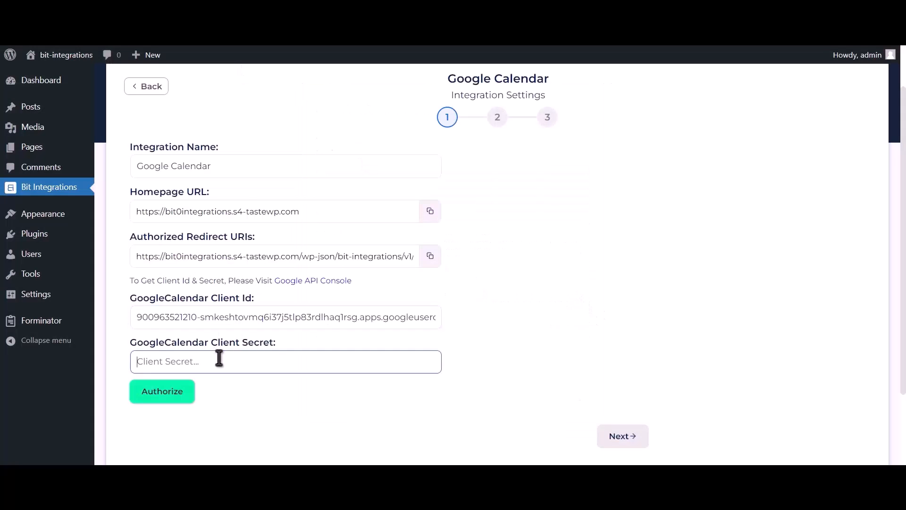
key(ctrl+v)
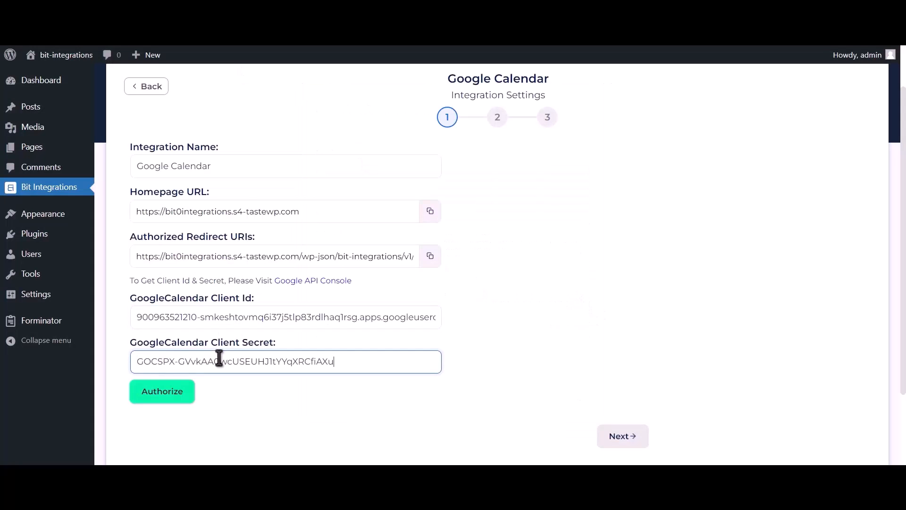
Step: Authorize the integration with the Google account, proceeding past the unverified app warning and allowing access to Google Calendar
click(167, 394)
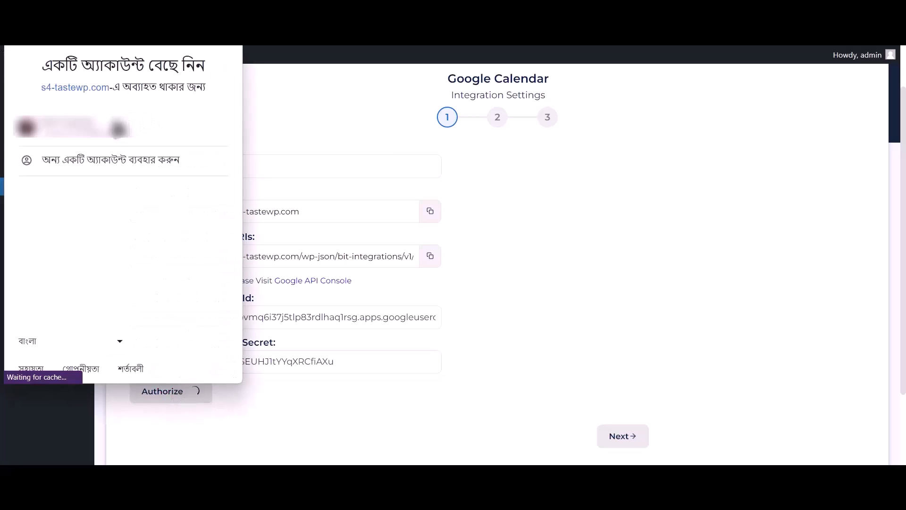
click(169, 137)
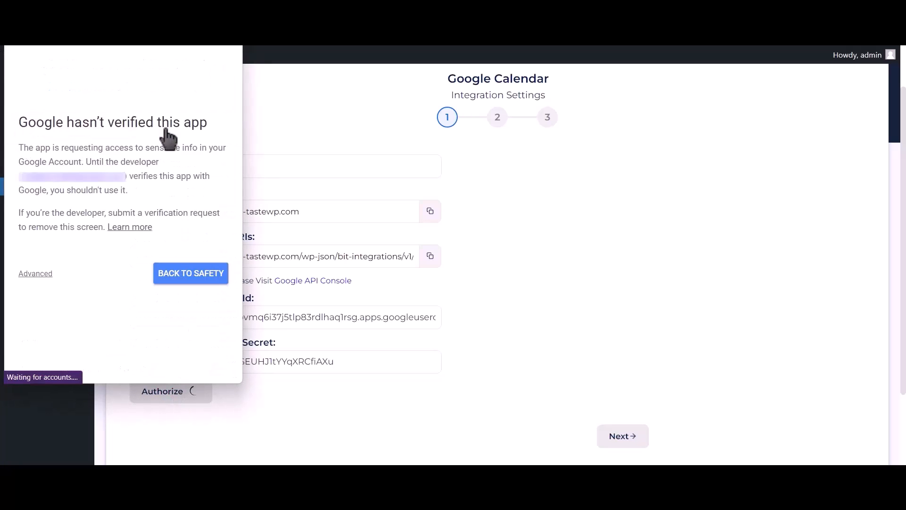
click(37, 276)
click(35, 358)
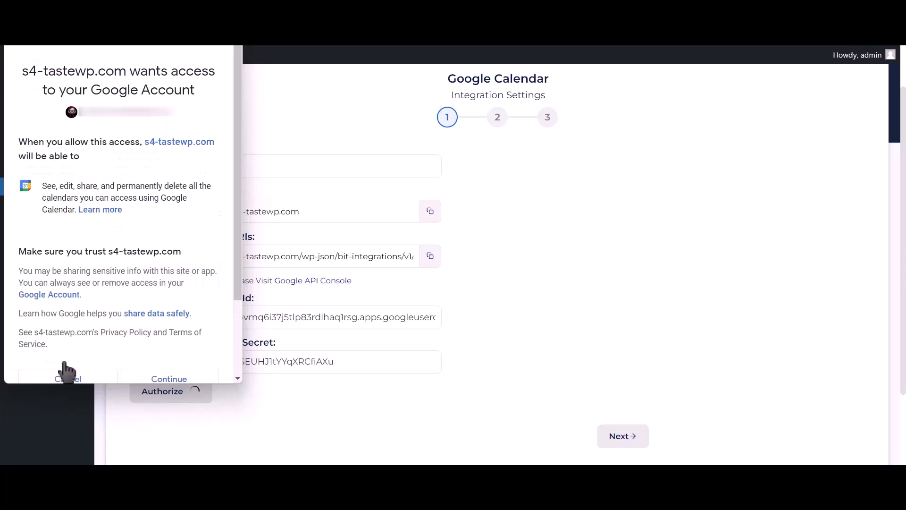
click(185, 379)
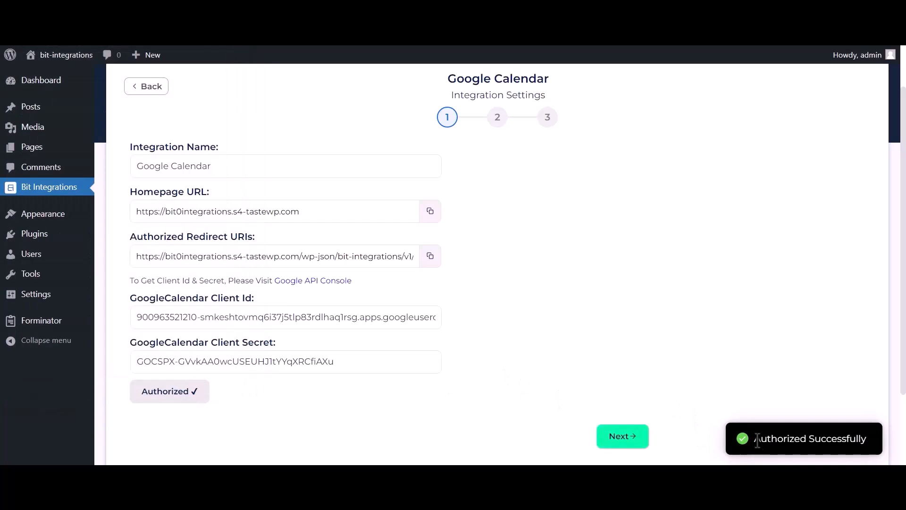
drag(754, 439, 876, 435)
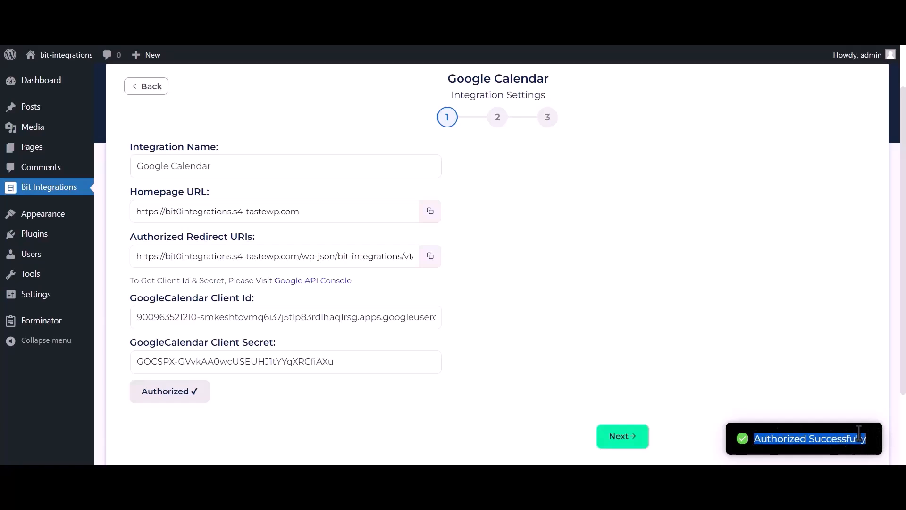
Step: Continue to the second integration settings stage, choosing the Bit Integrations (owner) calendar and the Asia/Dhaka time zone
click(630, 443)
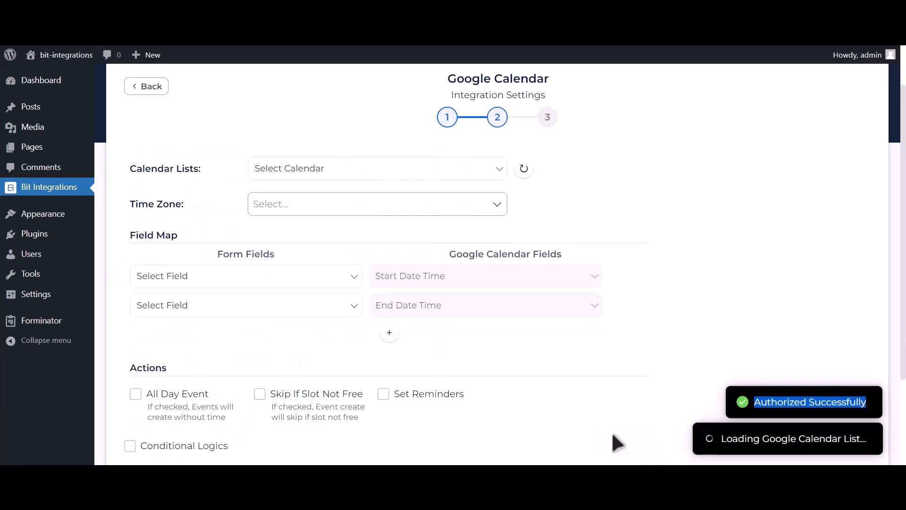
click(357, 173)
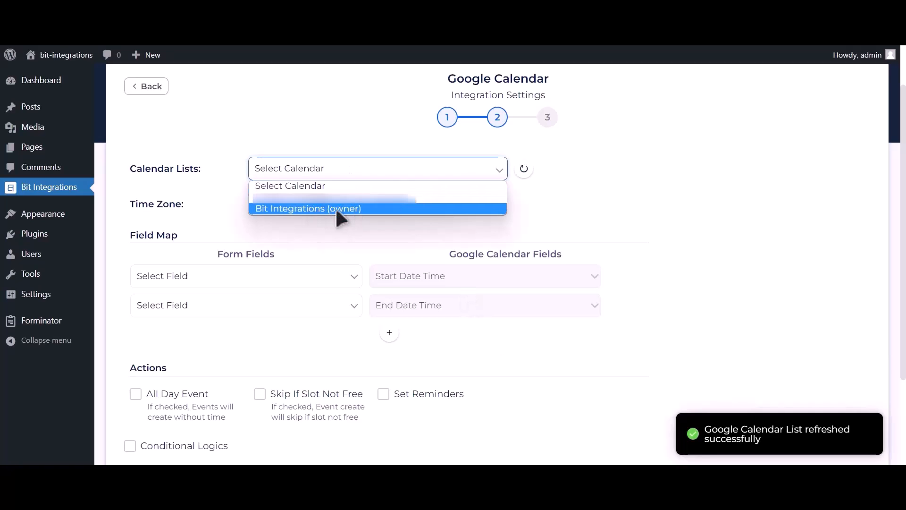
click(349, 210)
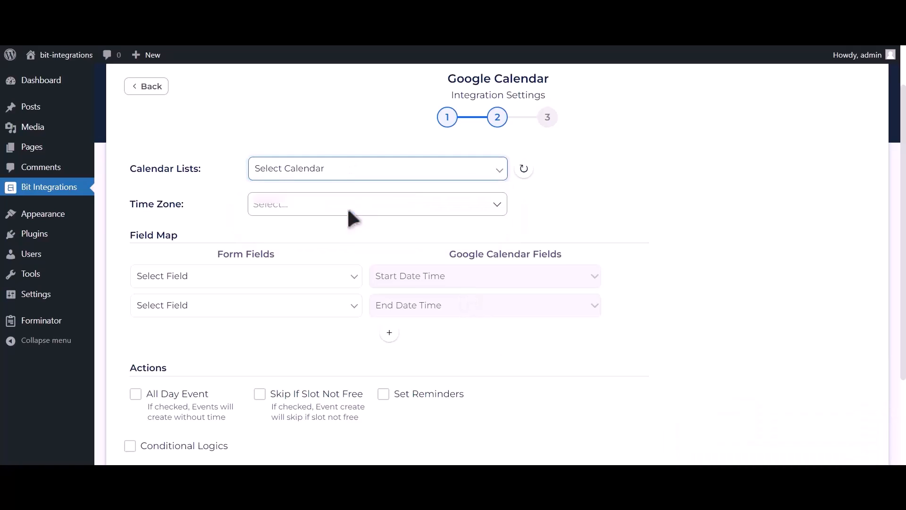
click(337, 206)
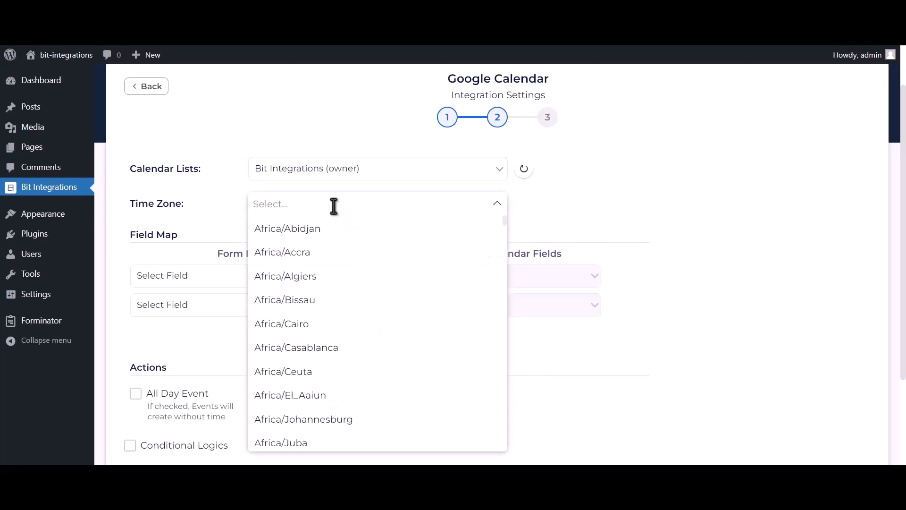
text(dhaka)
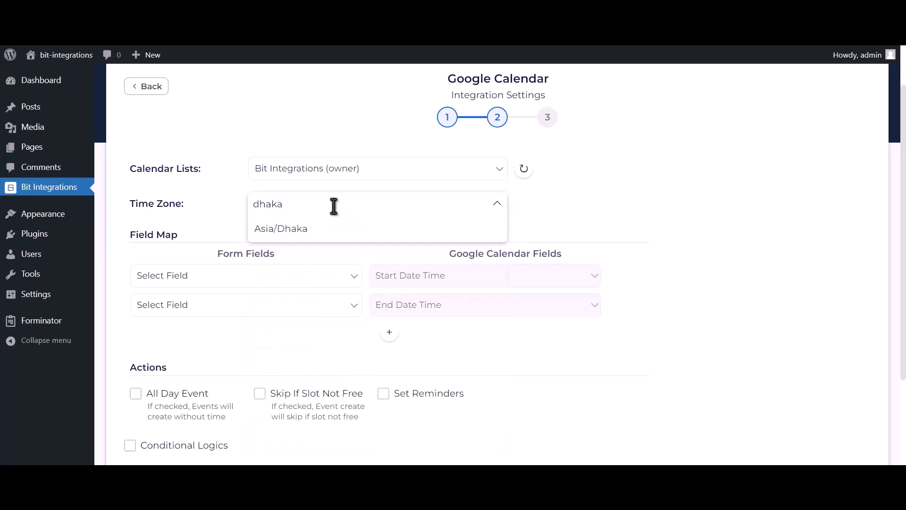
click(327, 231)
Step: Map the form field Date-1 to both Start Date Time and End Date Time in the field map
scroll(344, 228, up, 1)
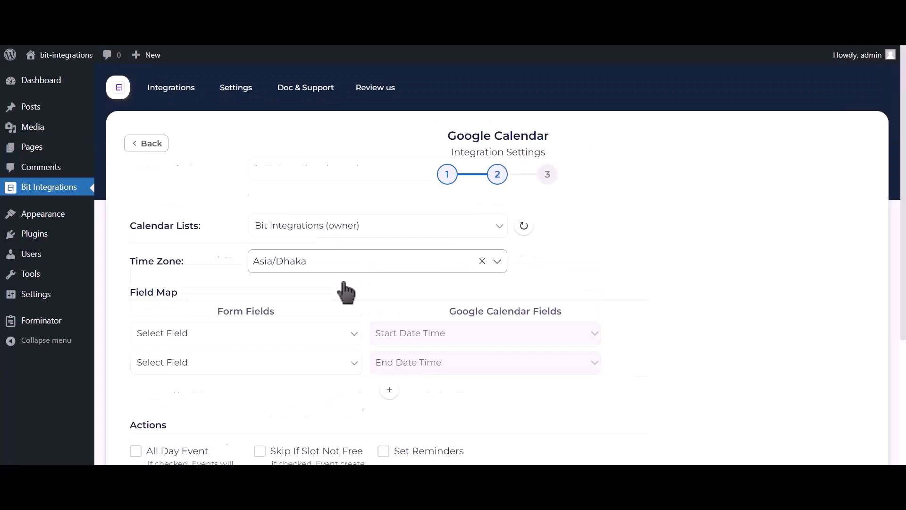
scroll(321, 255, down, 2)
click(271, 236)
click(173, 312)
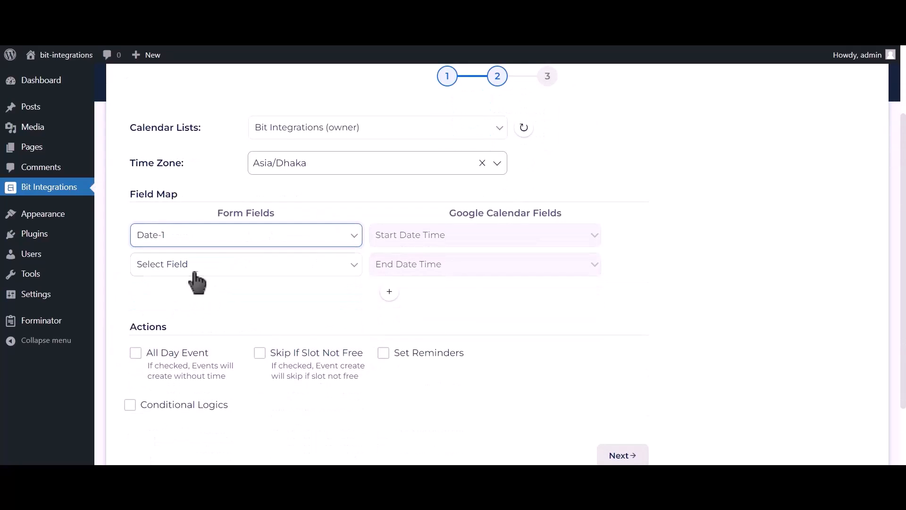
click(290, 273)
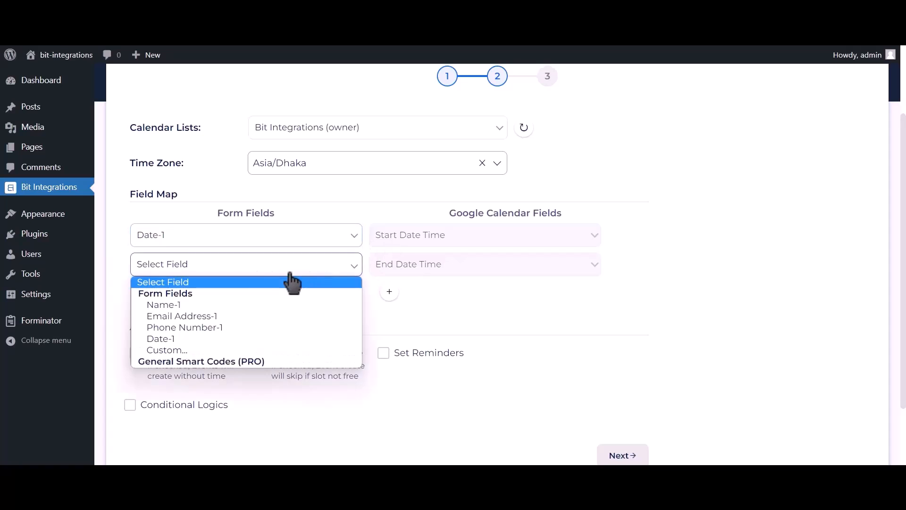
click(194, 339)
Step: Add a field map row that maps Email Address-1 to the calendar's Description field
click(389, 293)
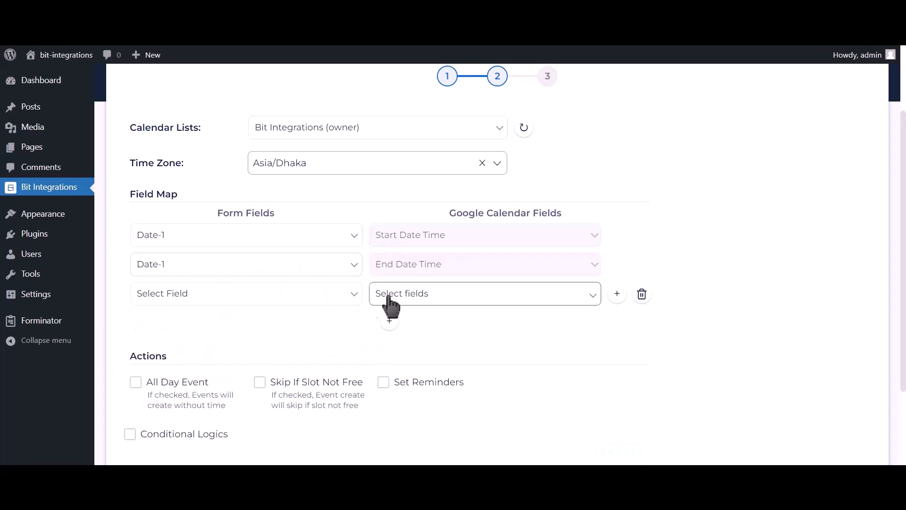
click(226, 296)
click(194, 344)
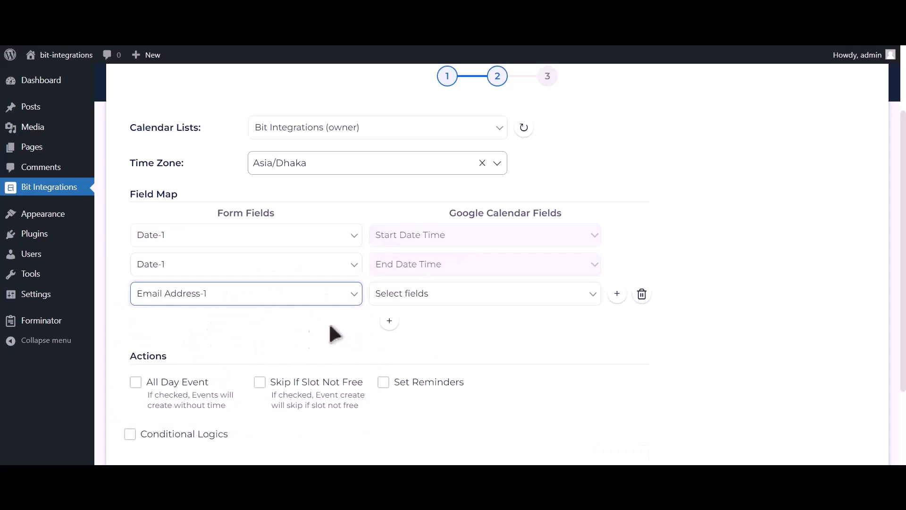
click(387, 297)
click(394, 344)
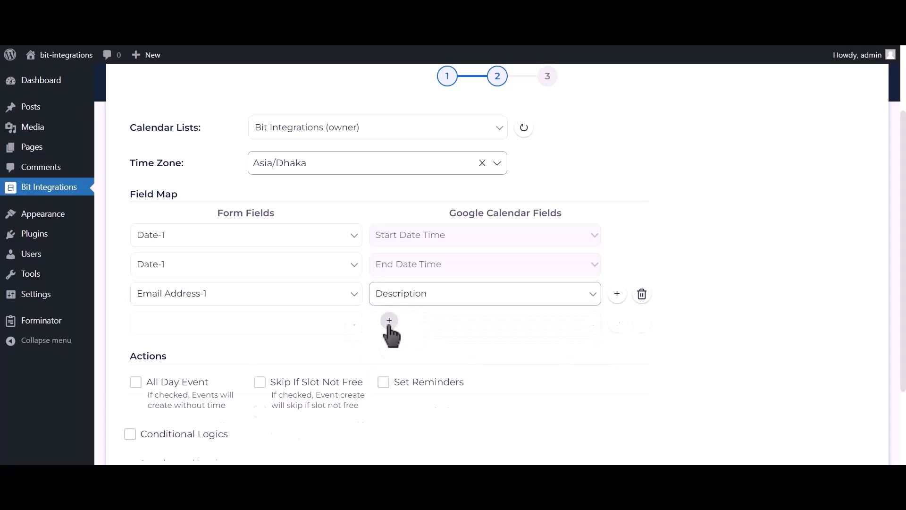
Step: Add a field map row that maps Name-1 to the calendar's Title field
click(388, 320)
click(232, 326)
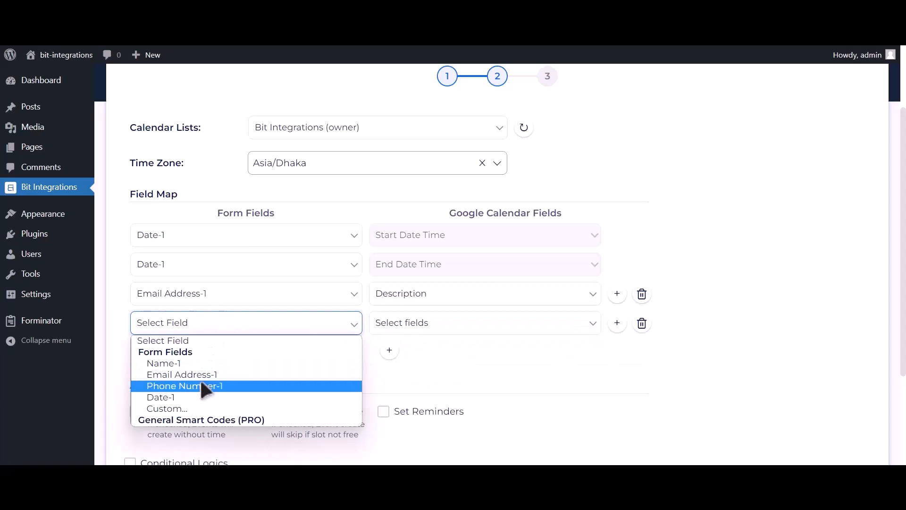
click(200, 364)
click(411, 326)
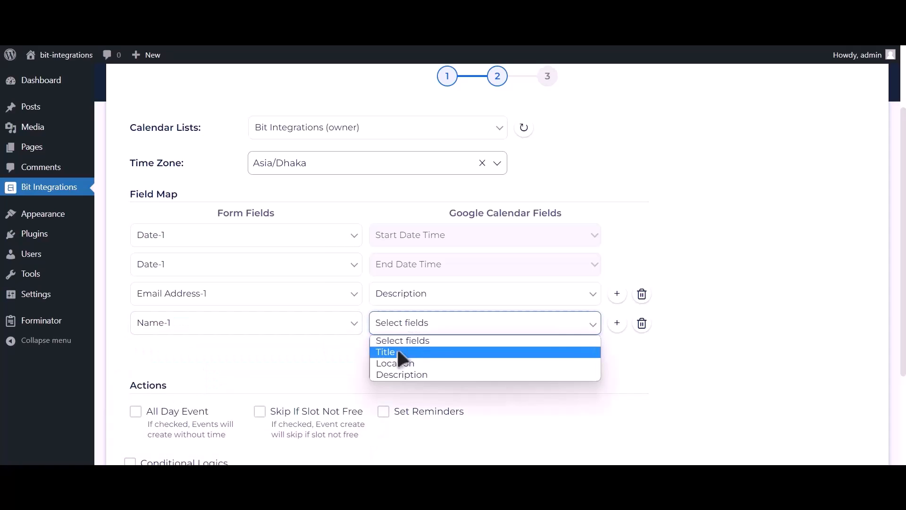
click(401, 348)
Step: Add a field map row that maps Phone Number-1 to the calendar's Description field
click(389, 350)
click(233, 356)
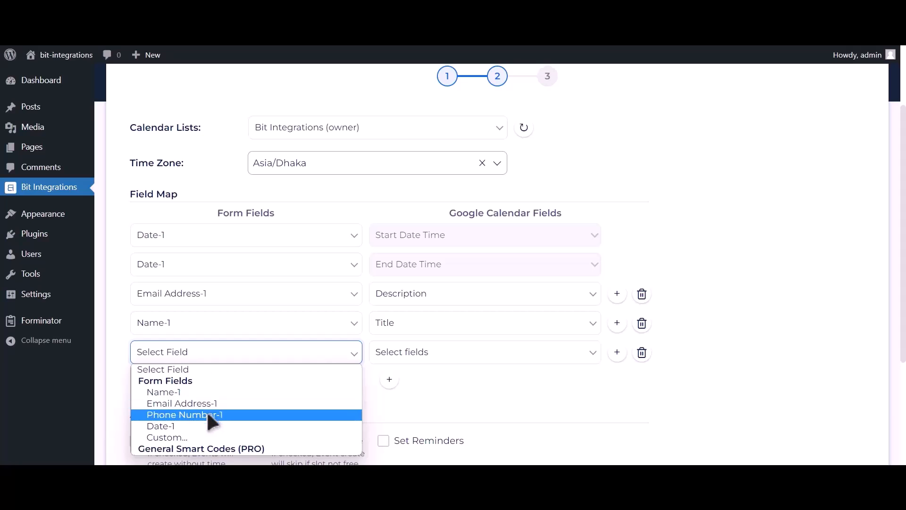
click(207, 414)
click(393, 355)
click(404, 402)
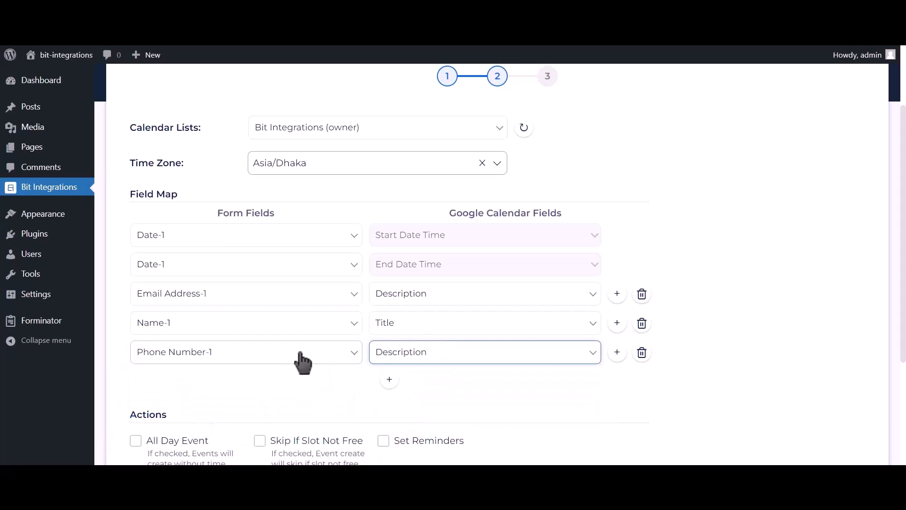
Step: Enable the All Day Event action for the calendar integration, proceed to the final stage, and save the integration
scroll(302, 361, down, 2)
click(175, 346)
scroll(189, 339, down, 2)
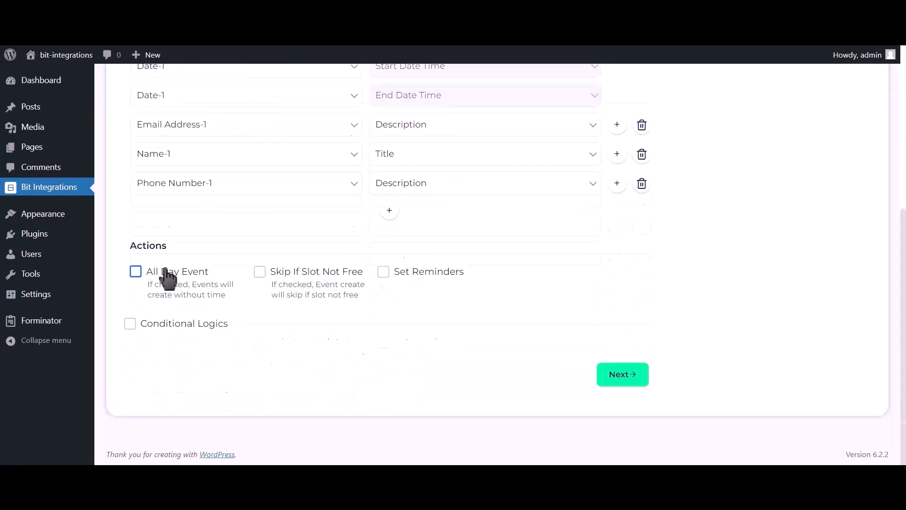
click(623, 376)
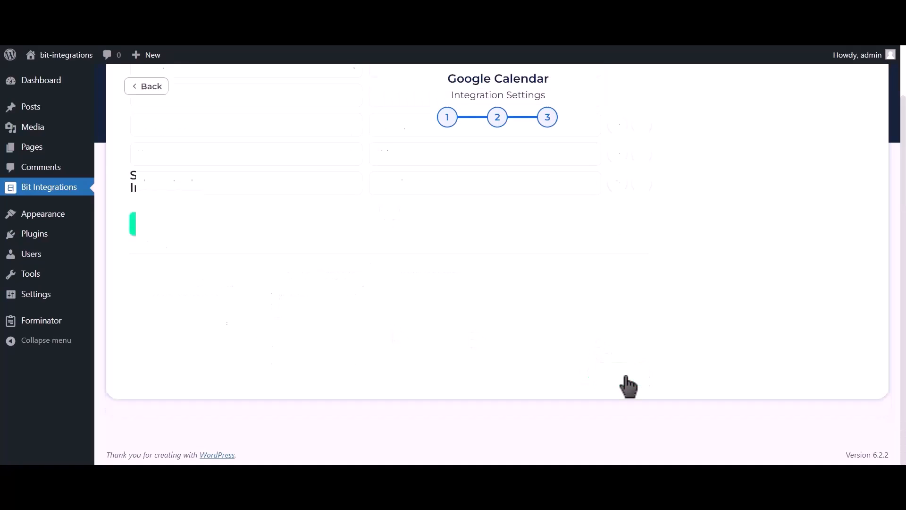
click(507, 218)
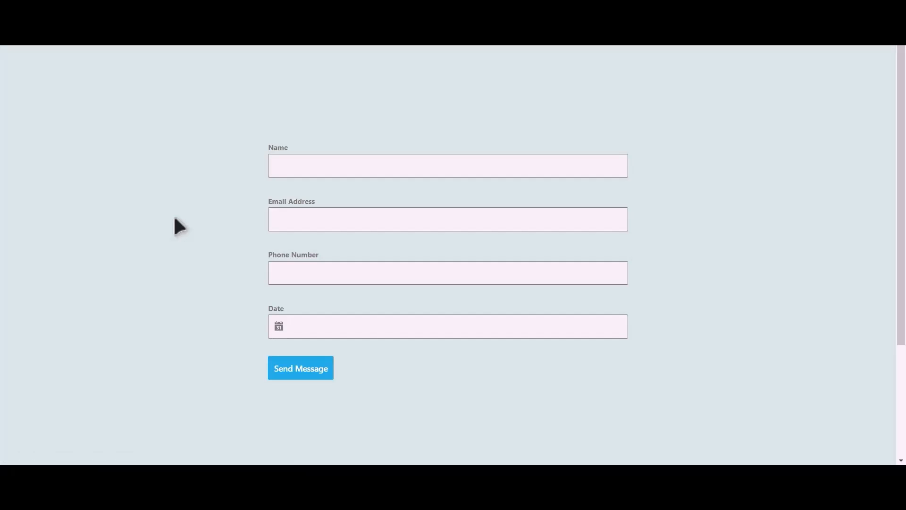
Step: Fill in the form's Name field with Bit Integrations and enter the contact's email address and phone number
click(352, 172)
text(Bit Integrations)
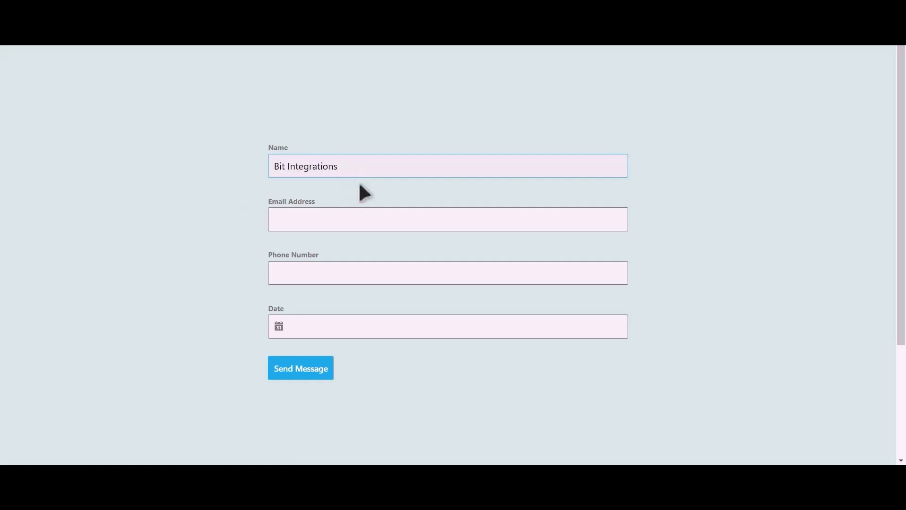
click(356, 215)
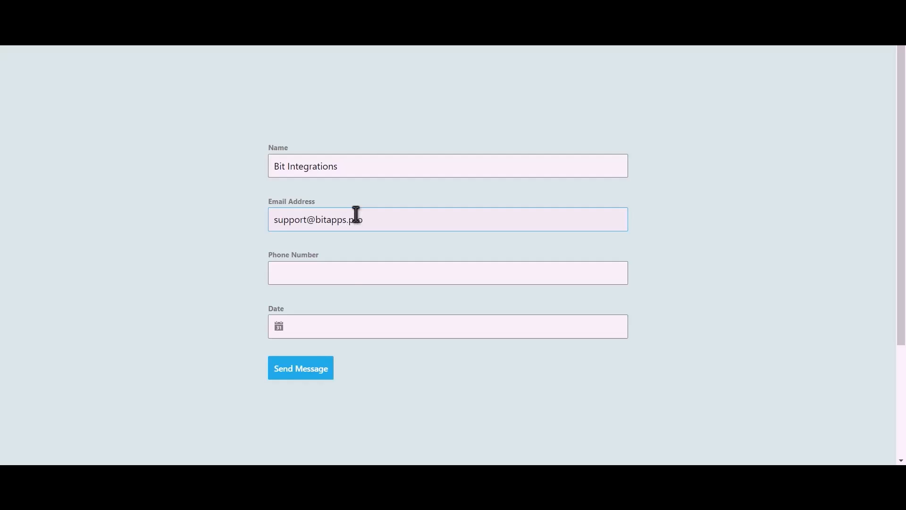
click(330, 267)
text(444555666)
Step: Set the form's Date to 06/13/2023 and submit the form
click(320, 326)
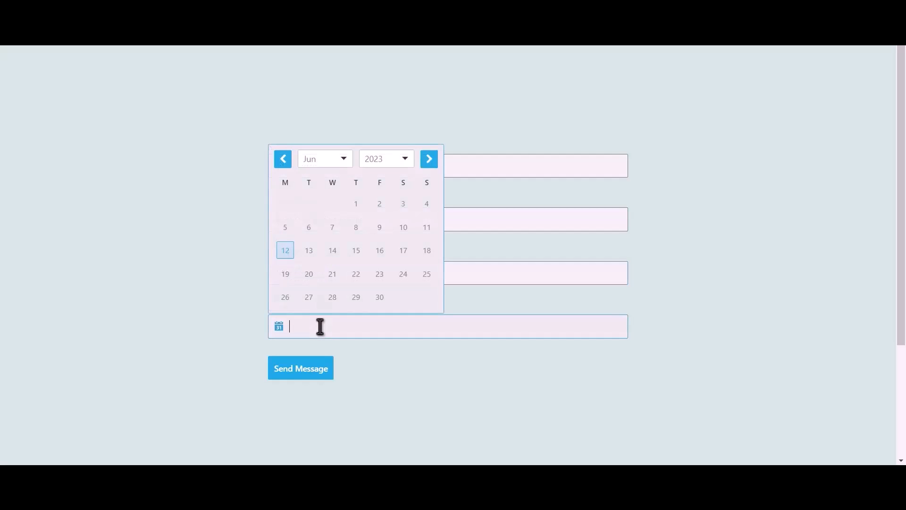
click(309, 251)
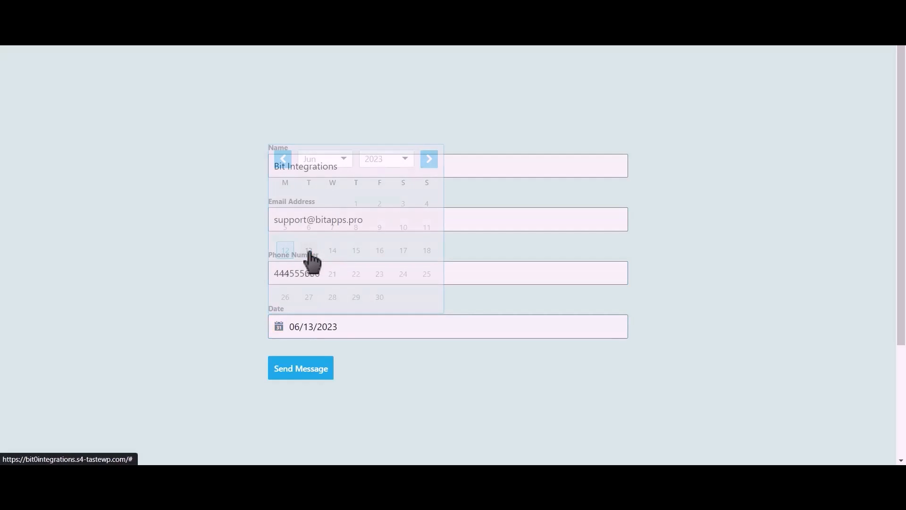
click(316, 369)
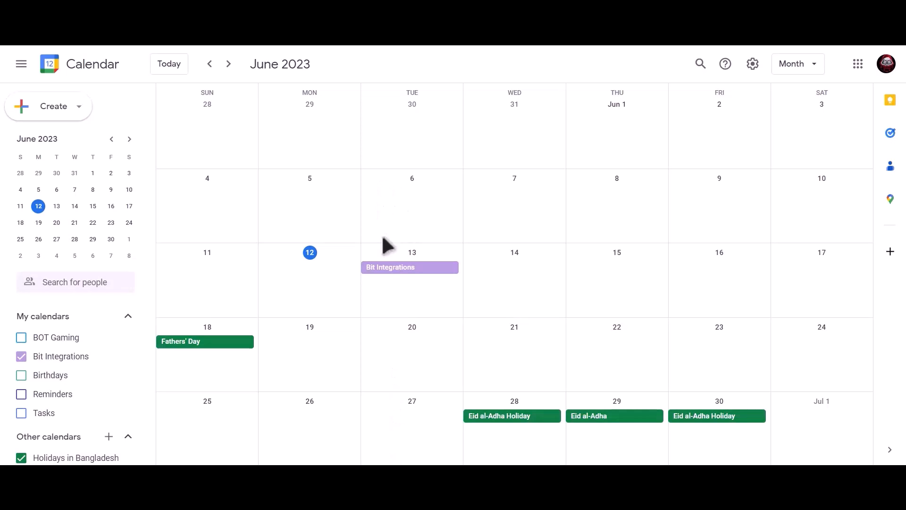
Step: In Google Calendar, open the Bit Integrations event on June 13 to examine its details
click(443, 272)
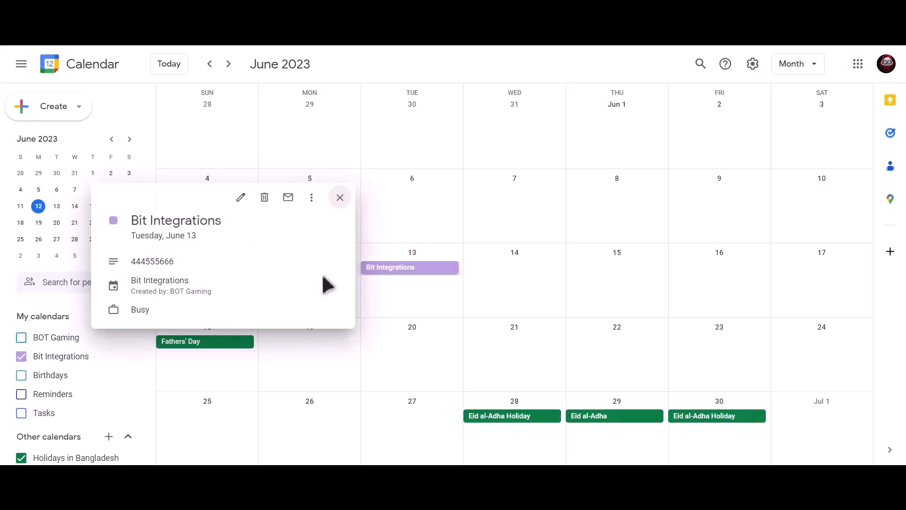